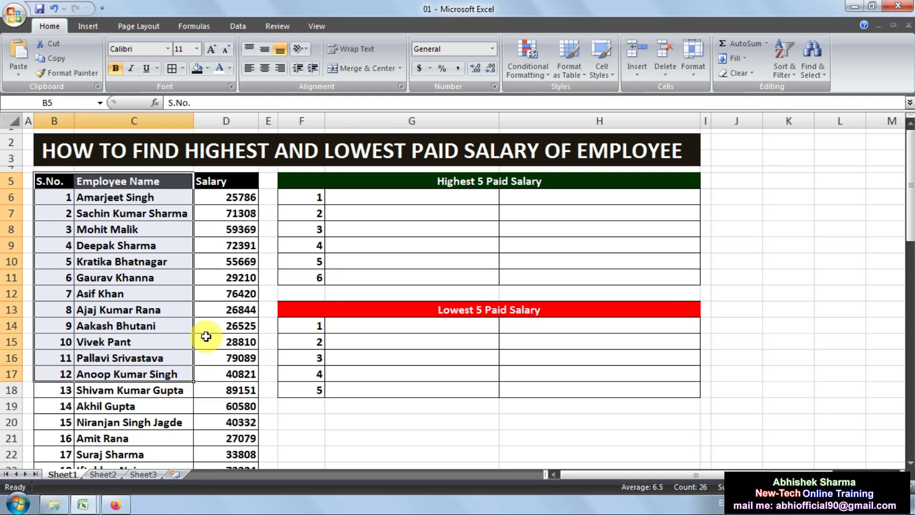
- Look over the employee salary list down to its last row and the empty Highest 5 and Lowest 5 Paid Salary tables
click(226, 310)
click(68, 183)
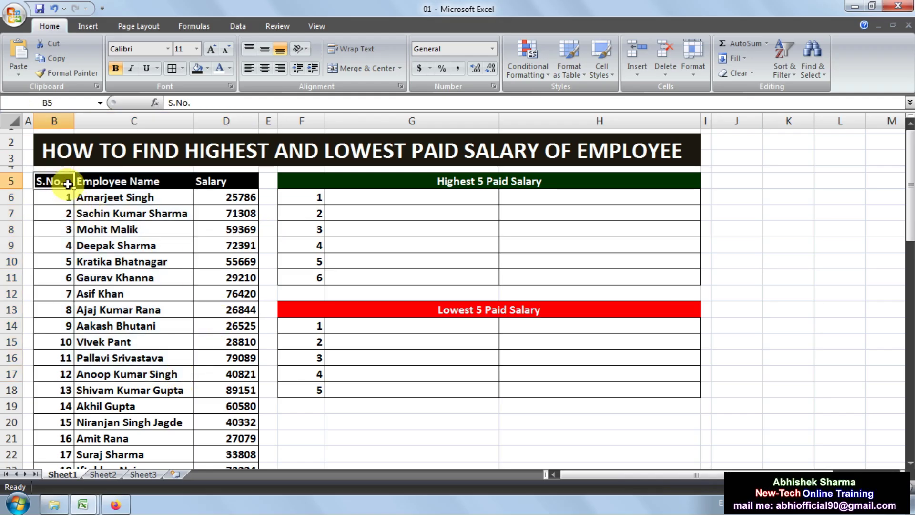
click(129, 181)
click(204, 182)
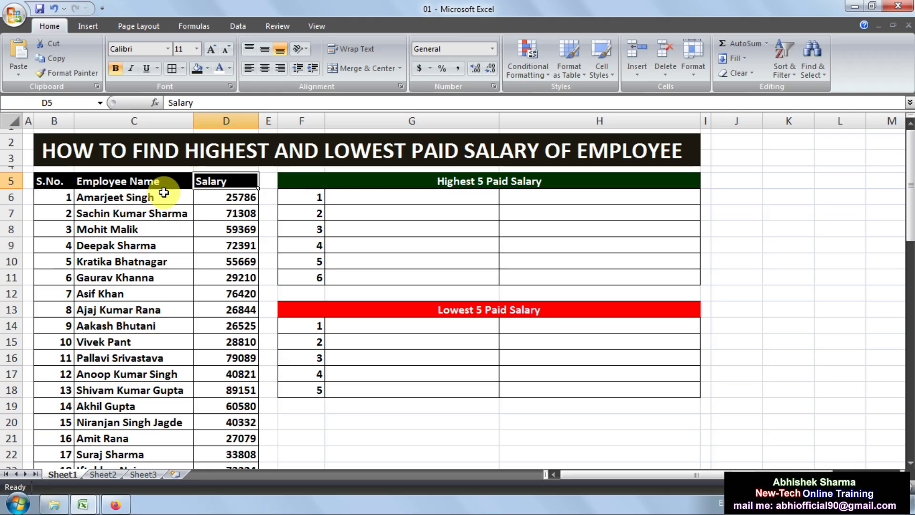
scroll(143, 323, down, 15)
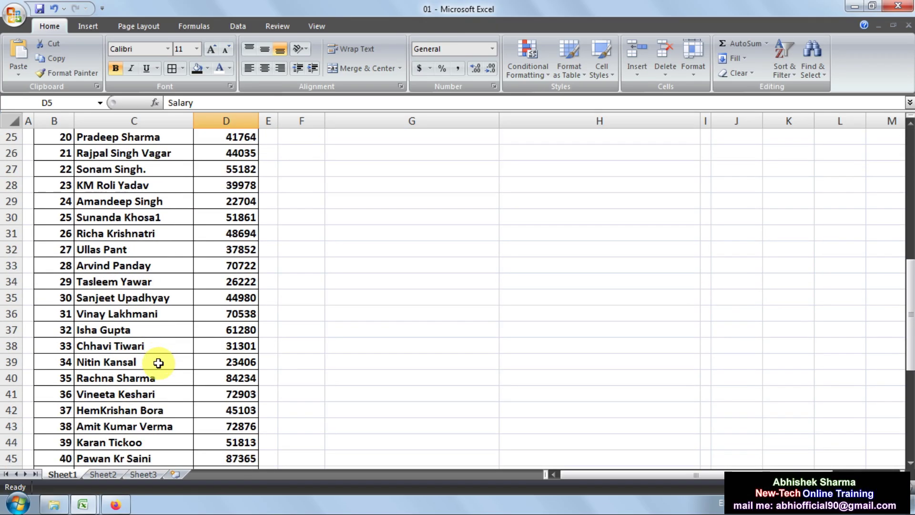
click(98, 379)
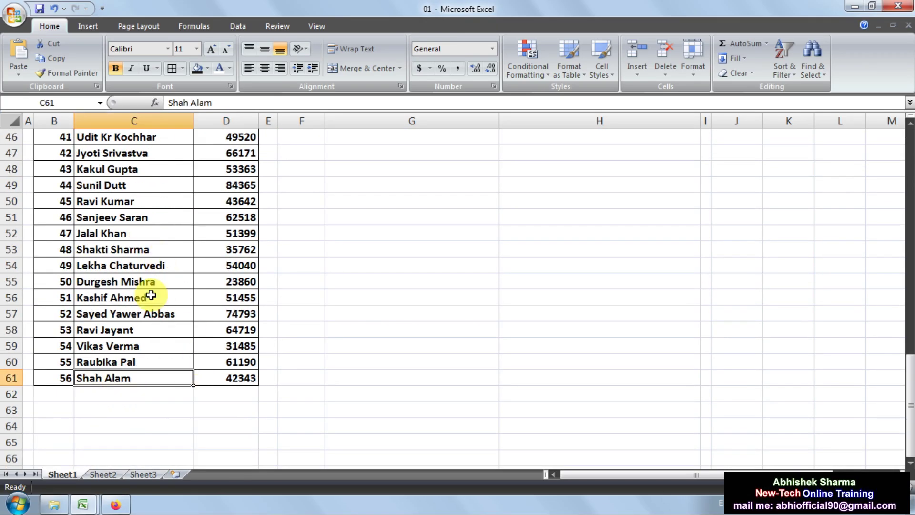
scroll(142, 353, up, 15)
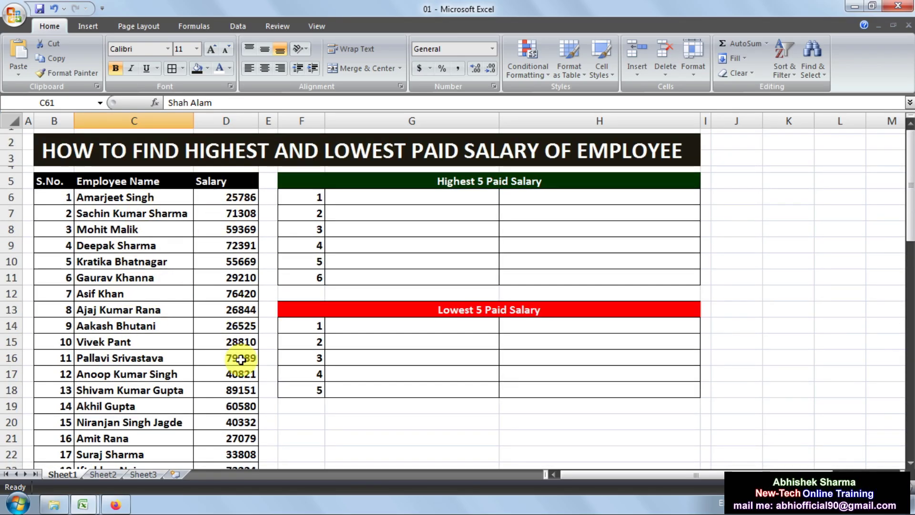
click(611, 215)
click(484, 196)
click(517, 195)
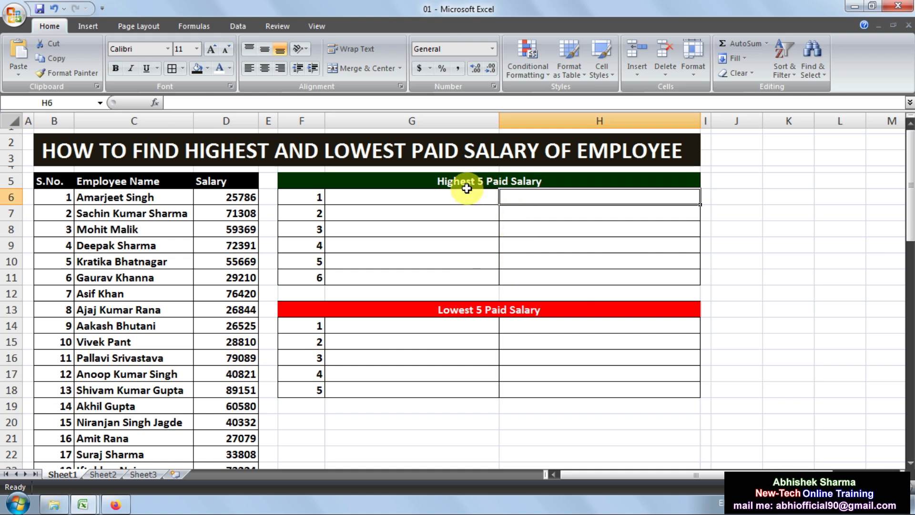
click(446, 194)
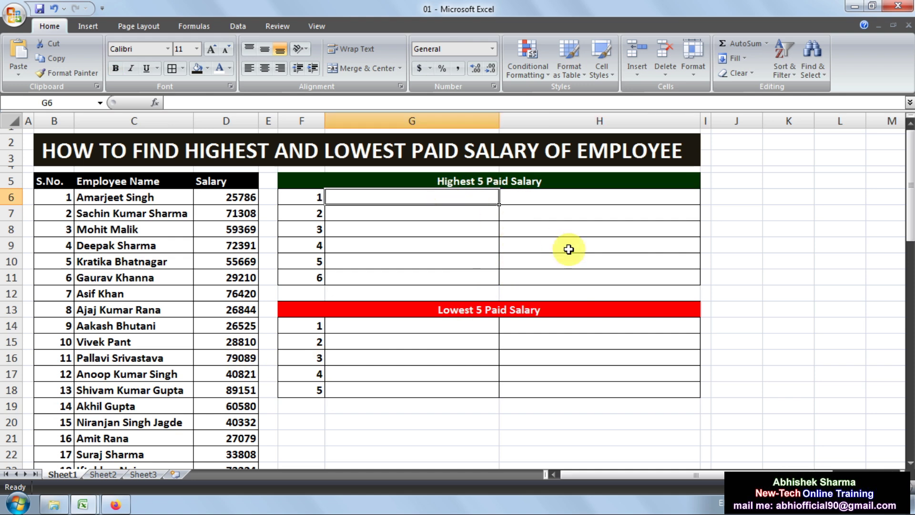
click(450, 325)
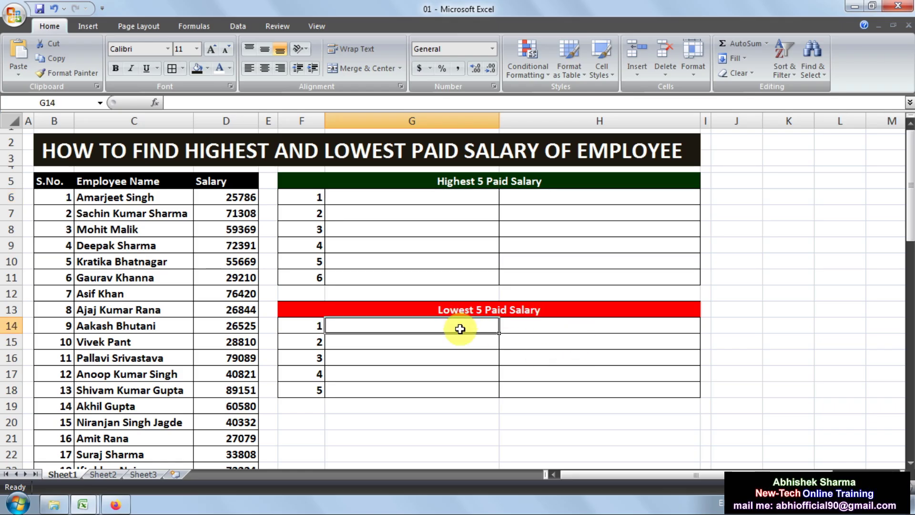
click(572, 327)
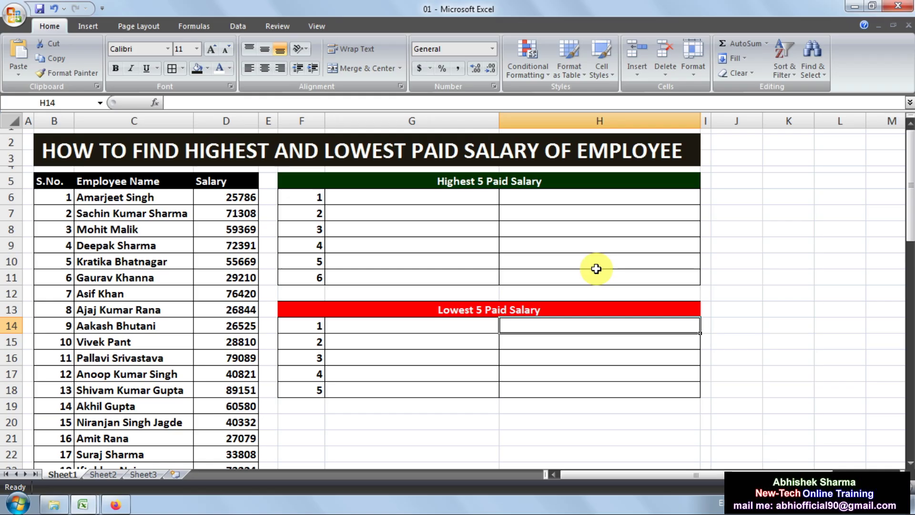
- Enter =LARGE(D5:D61,F6) in cell H6 to return the highest salary for rank 1
click(588, 195)
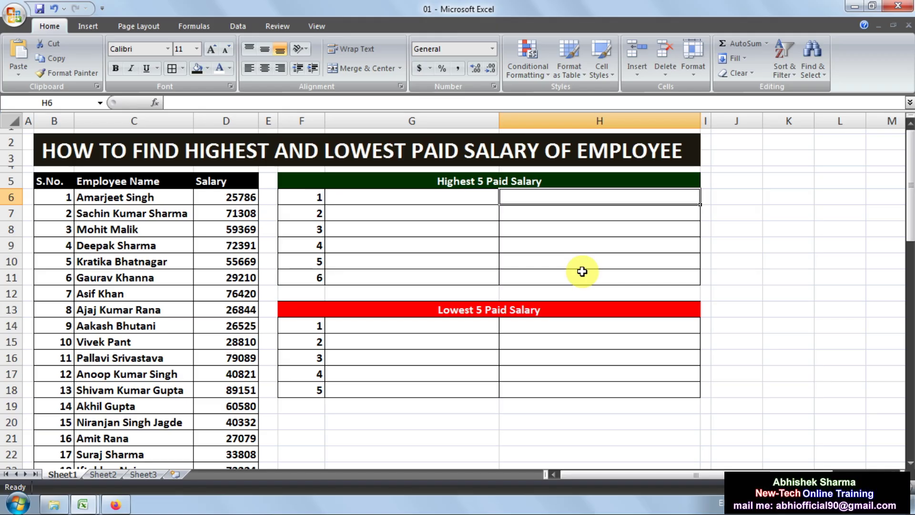
text(=L)
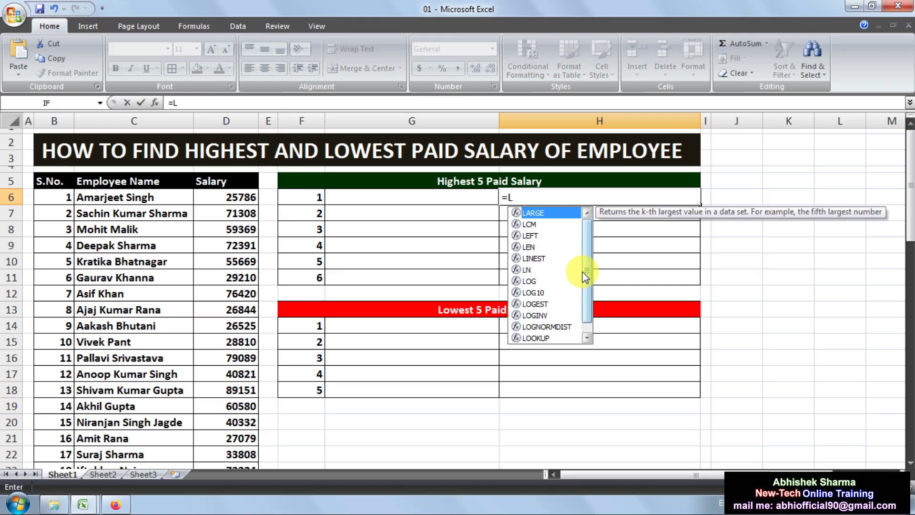
text(ARGE)
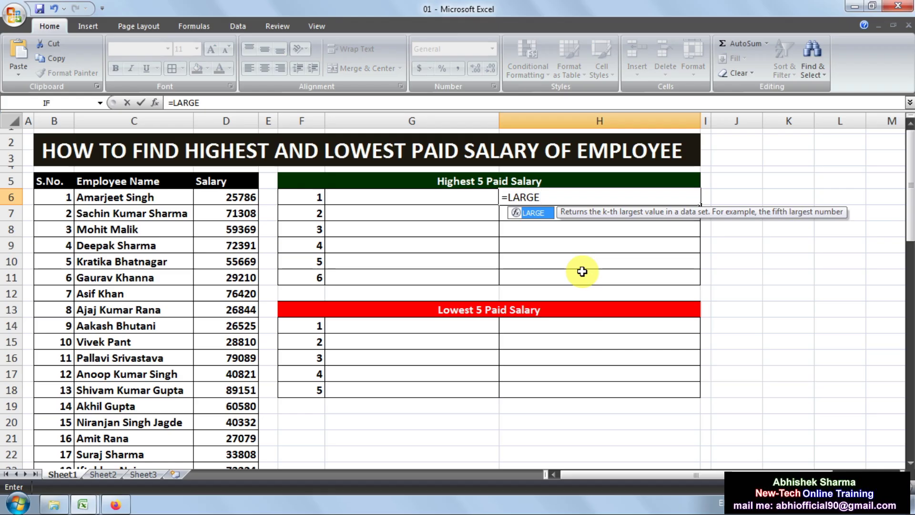
text(()
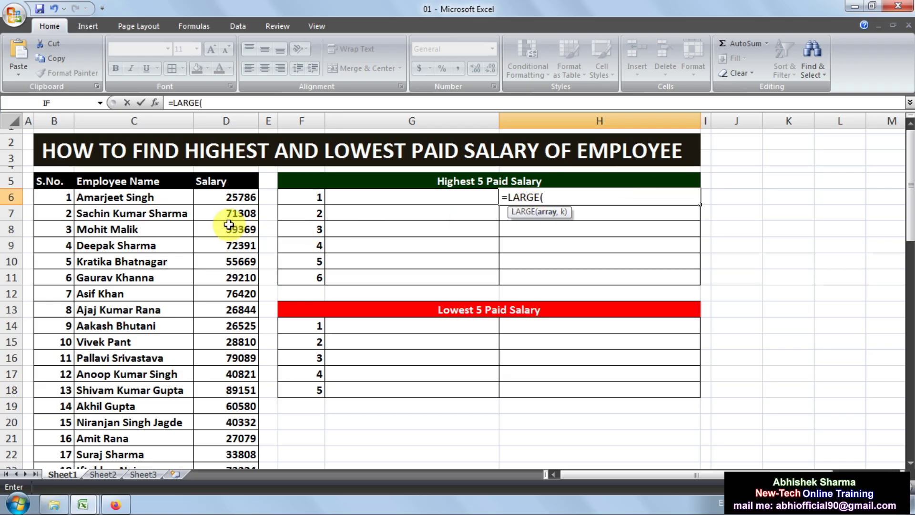
drag(232, 184, 231, 451)
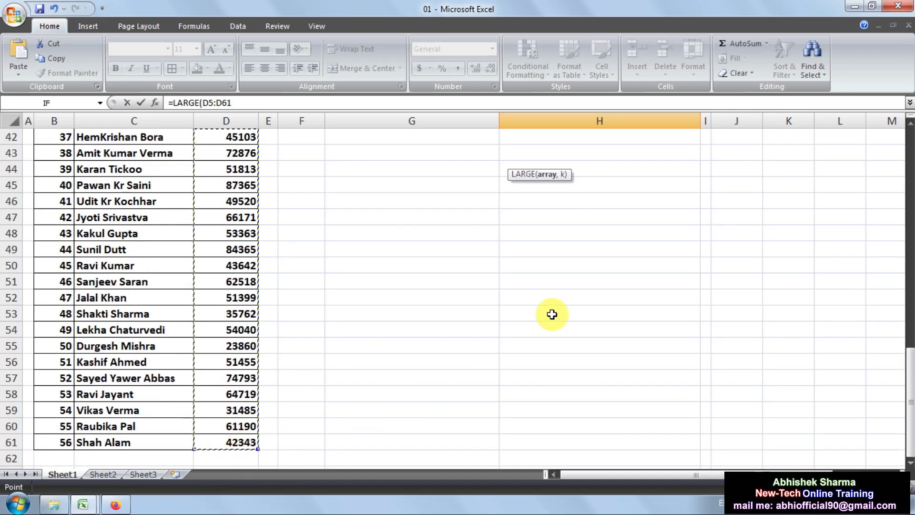
scroll(566, 295, up, 13)
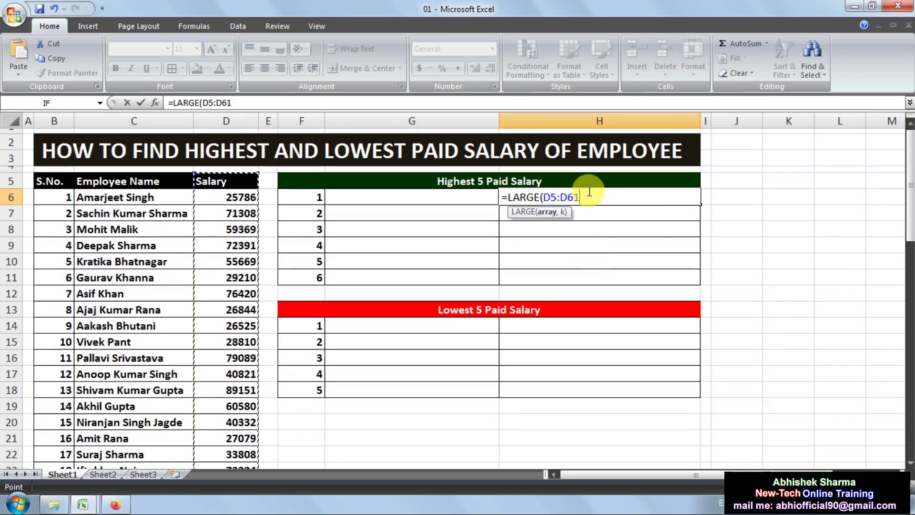
text(,)
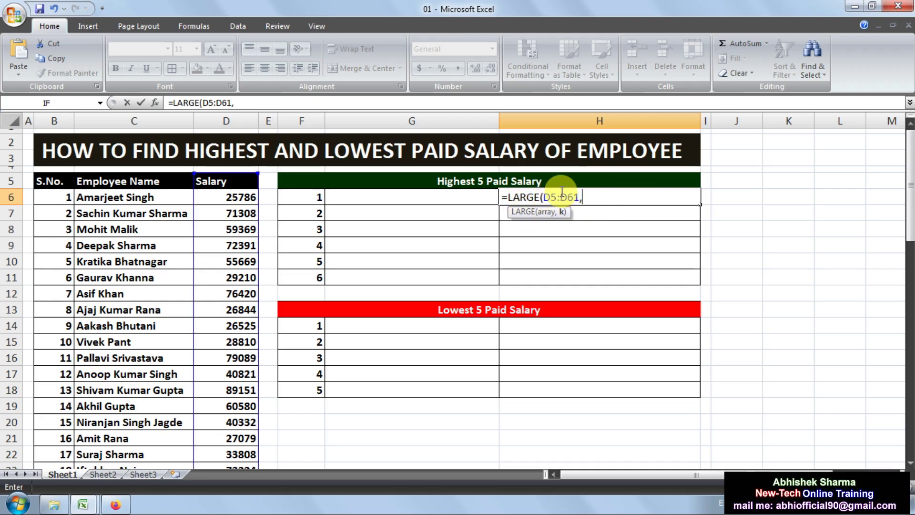
click(304, 197)
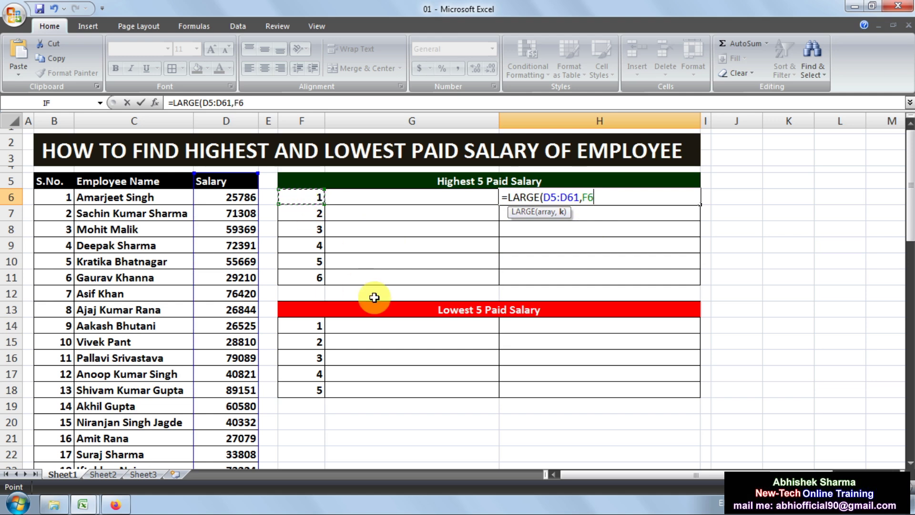
text())
key(Return)
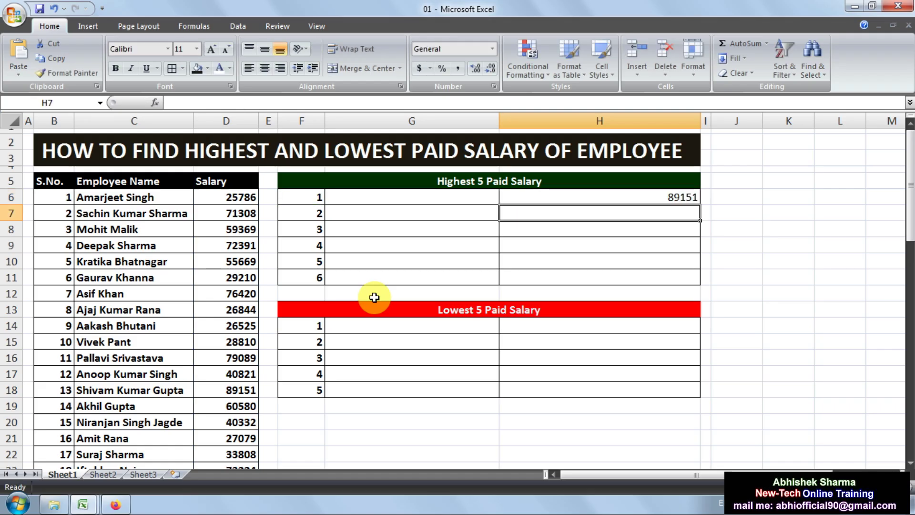
- Review the LARGE formula in H6 and compare its result with the values in the Salary column
double_click(639, 197)
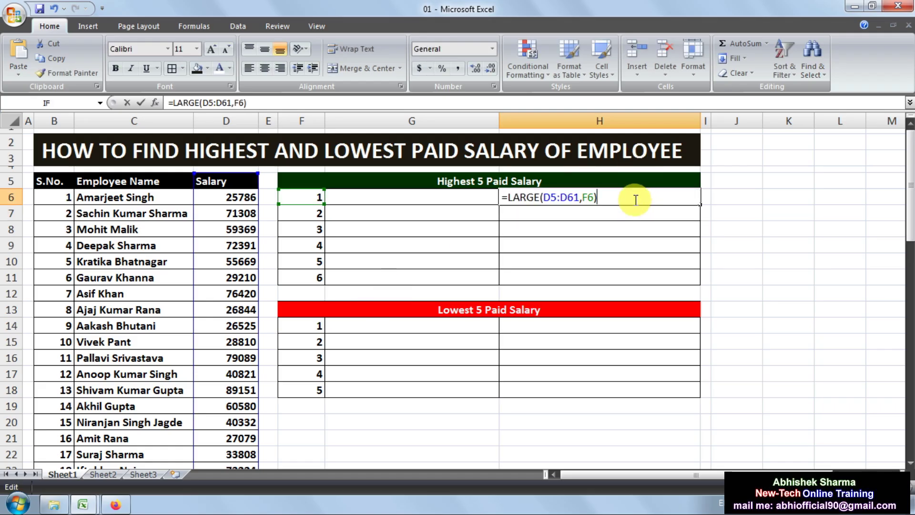
key(Return)
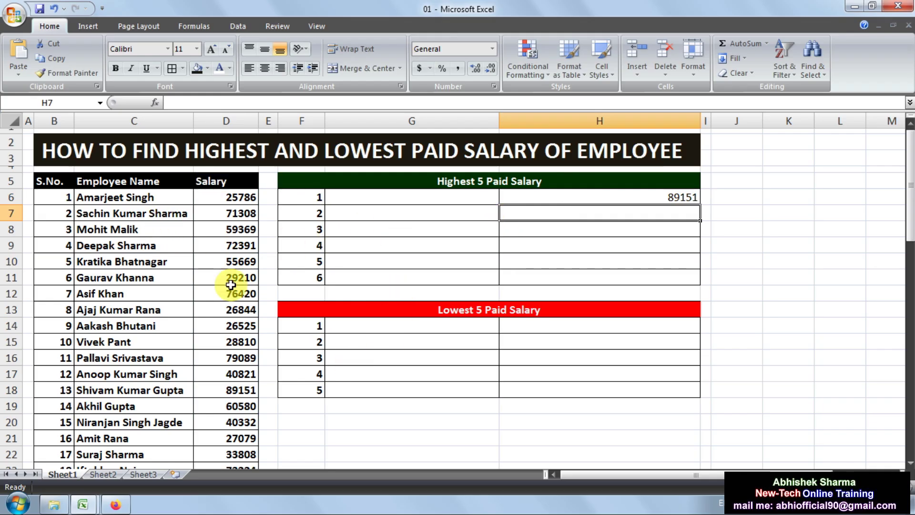
scroll(196, 425, down, 8)
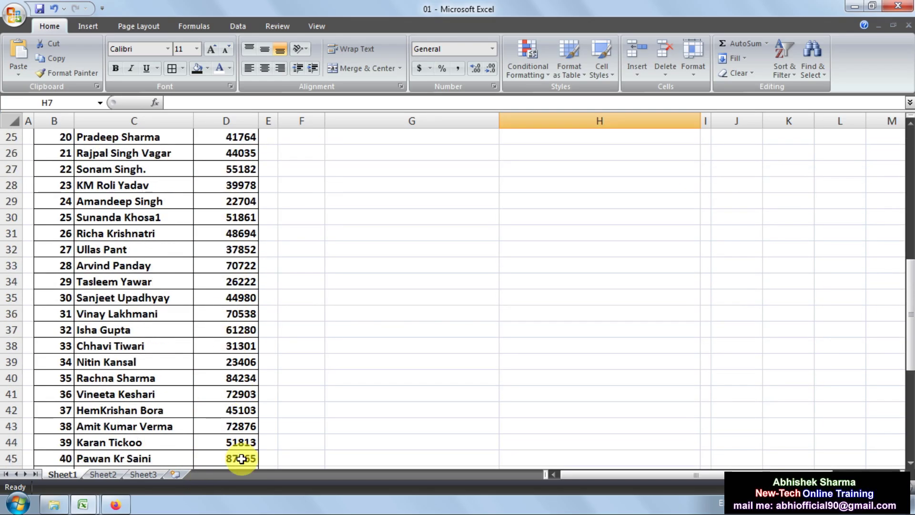
scroll(236, 448, up, 5)
scroll(730, 272, up, 3)
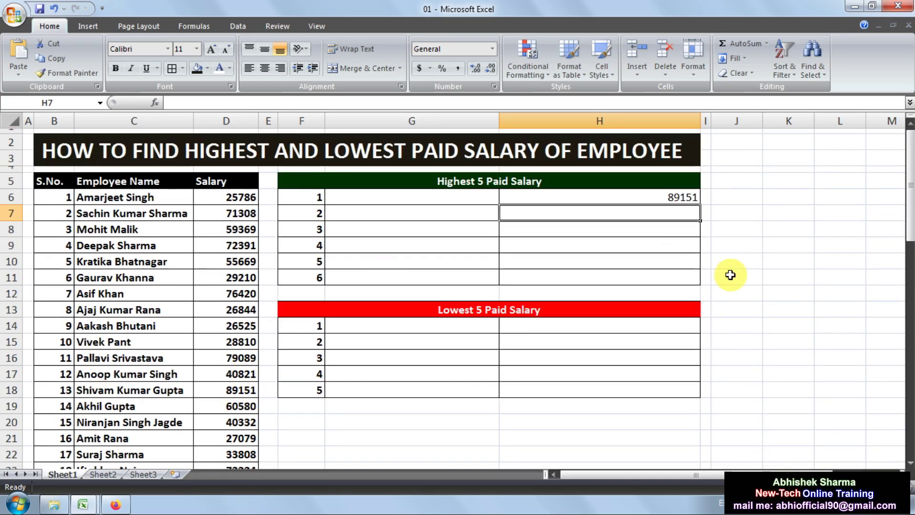
click(668, 202)
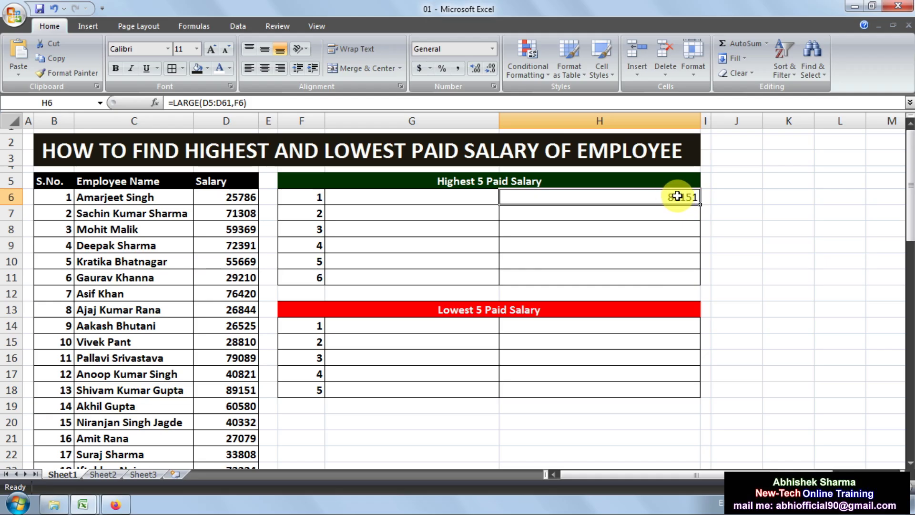
click(660, 233)
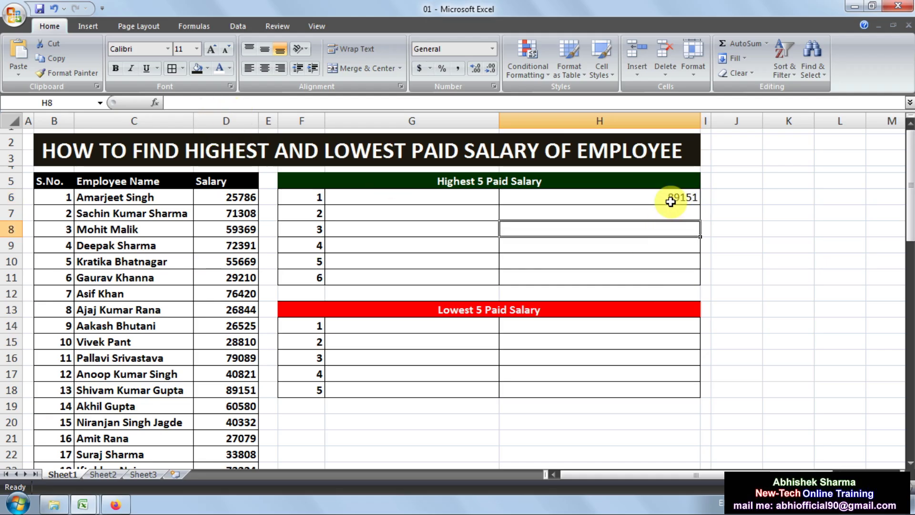
- Make the salary range in the H6 formula absolute so it reads =LARGE($D$5:$D$61,F6)
double_click(671, 199)
double_click(224, 103)
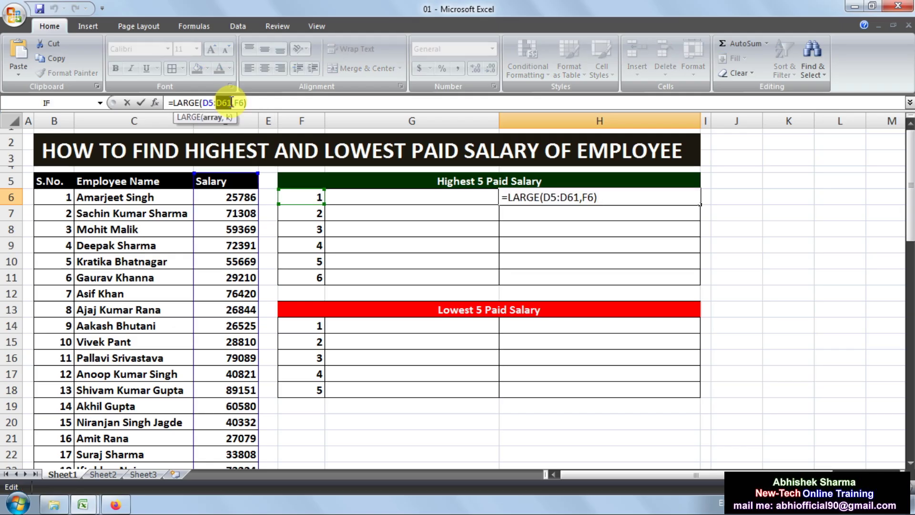
drag(233, 103, 214, 99)
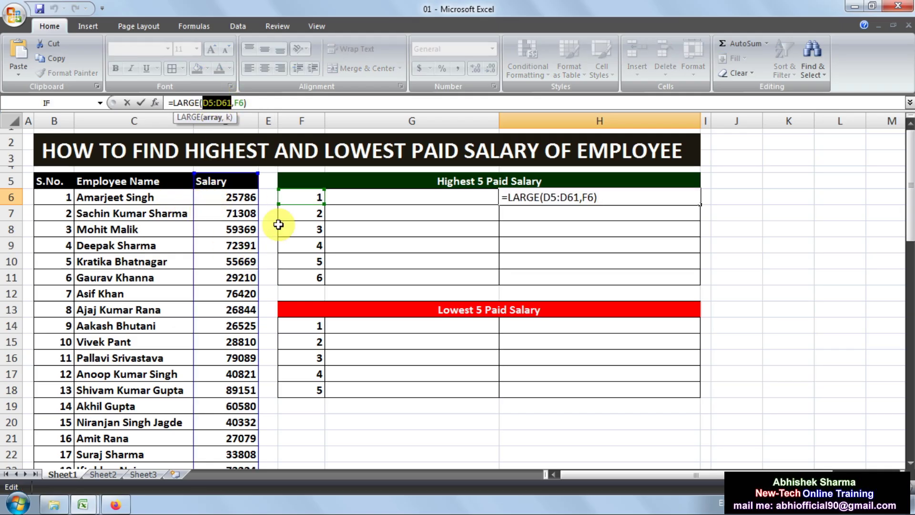
key(F4)
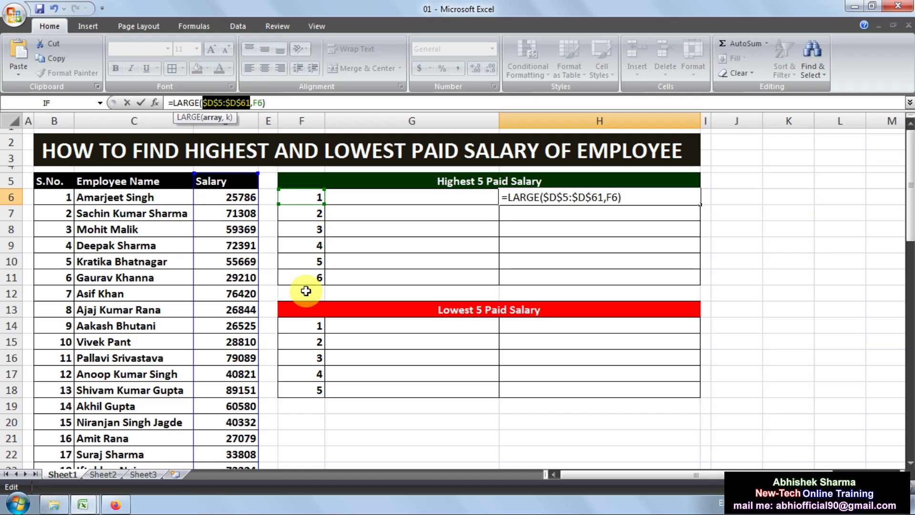
key(Return)
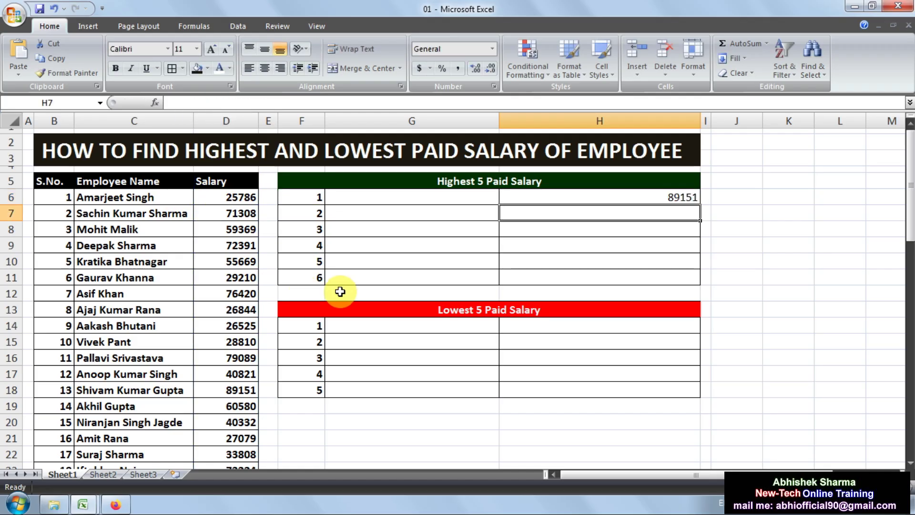
- Fill the LARGE formula from H6 down through H11 for the remaining ranks of the Highest 5 Paid Salary table
click(634, 198)
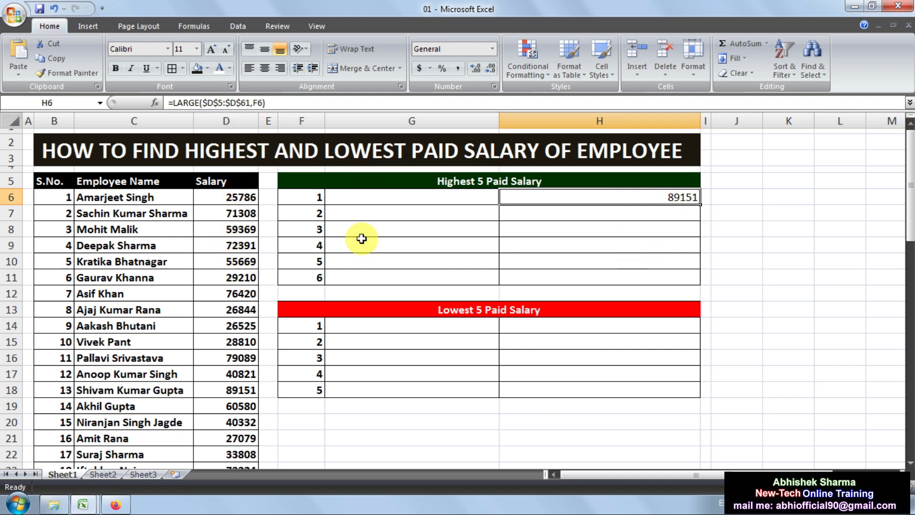
drag(700, 204, 697, 282)
click(745, 245)
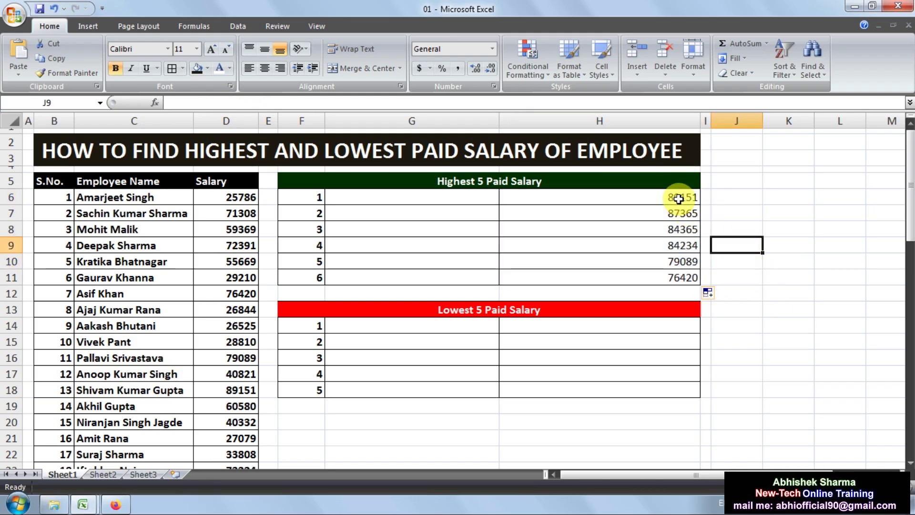
- Check the filled salary results and their formulas in H6:H11, along with the empty name cell G6
click(682, 199)
click(685, 214)
click(685, 230)
click(685, 247)
click(682, 263)
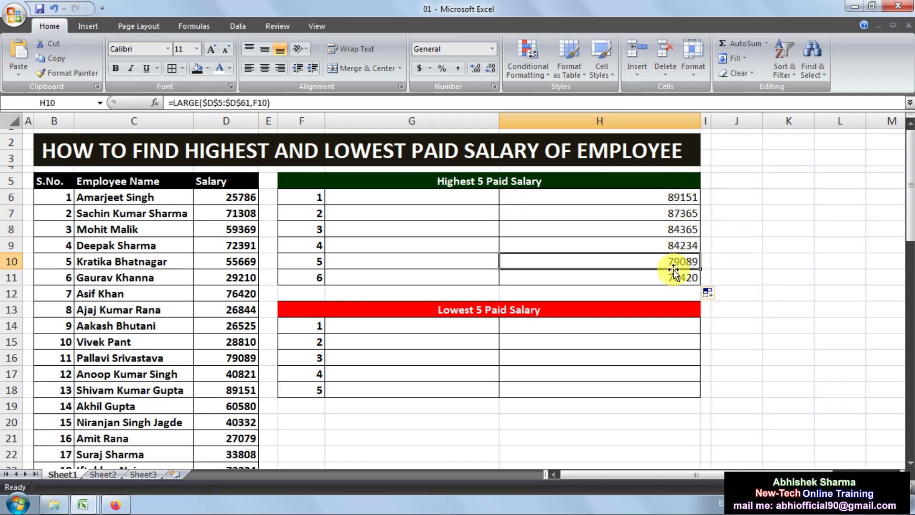
click(672, 280)
click(679, 262)
click(680, 245)
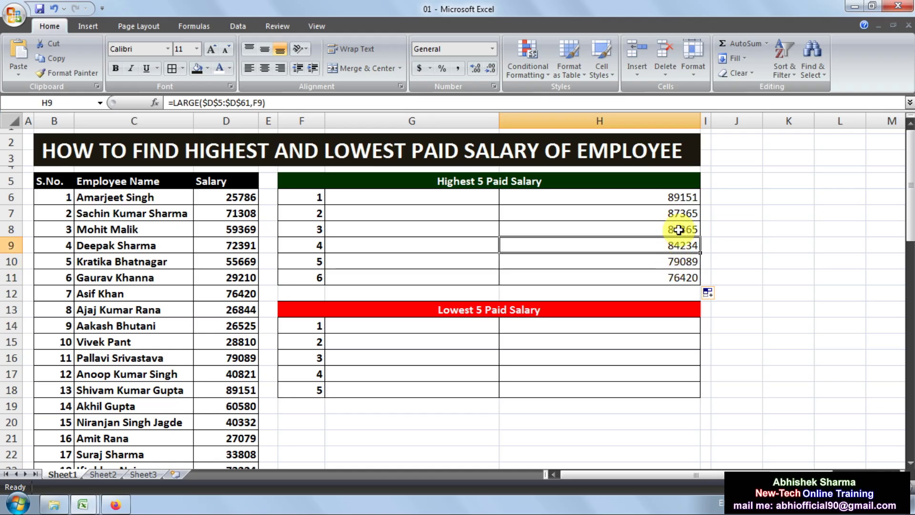
click(668, 229)
click(666, 213)
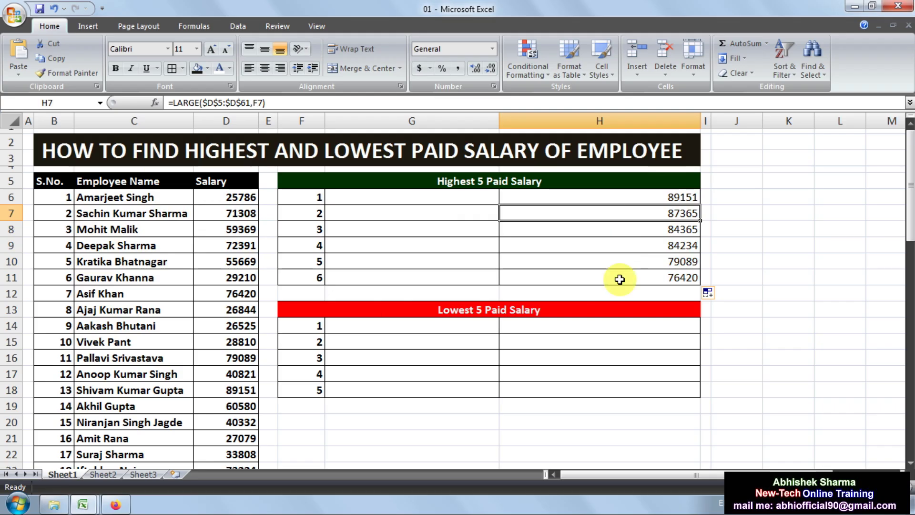
click(409, 194)
click(639, 191)
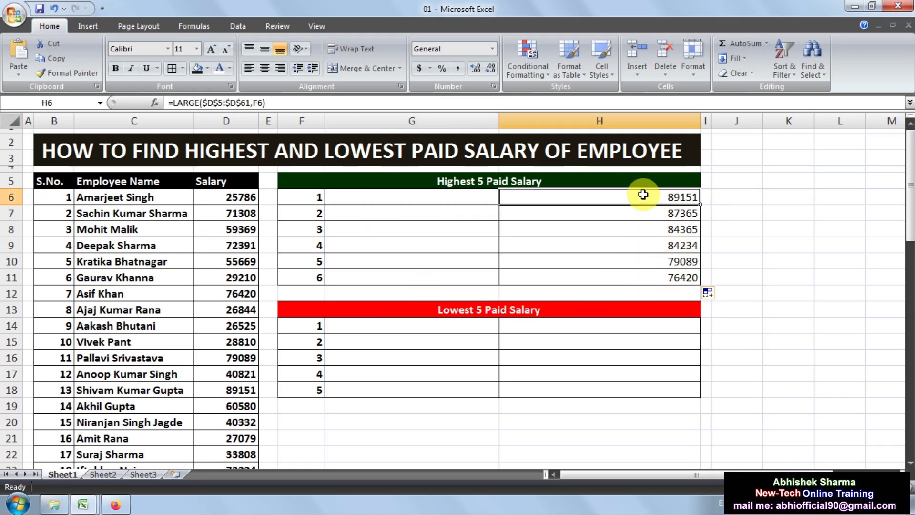
click(403, 199)
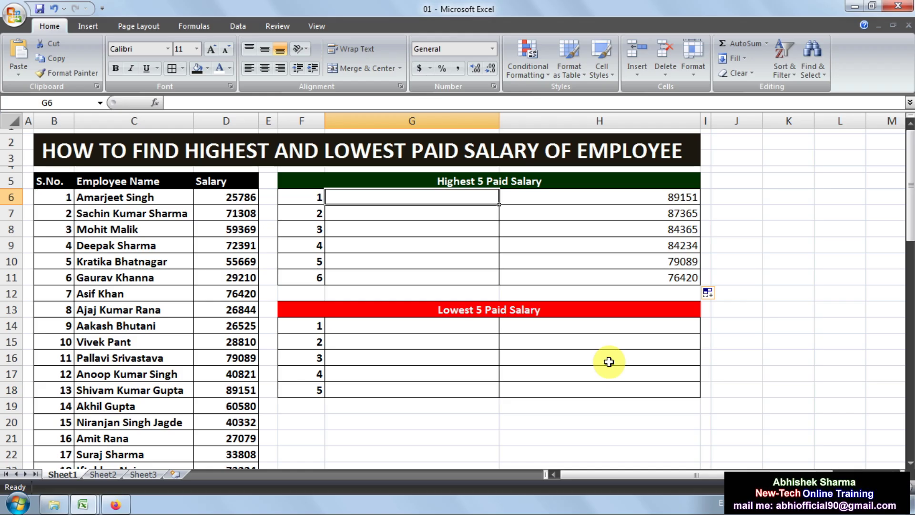
- Start an INDEX formula in G6 with the whole employee table B5:D61 as its array
text(=)
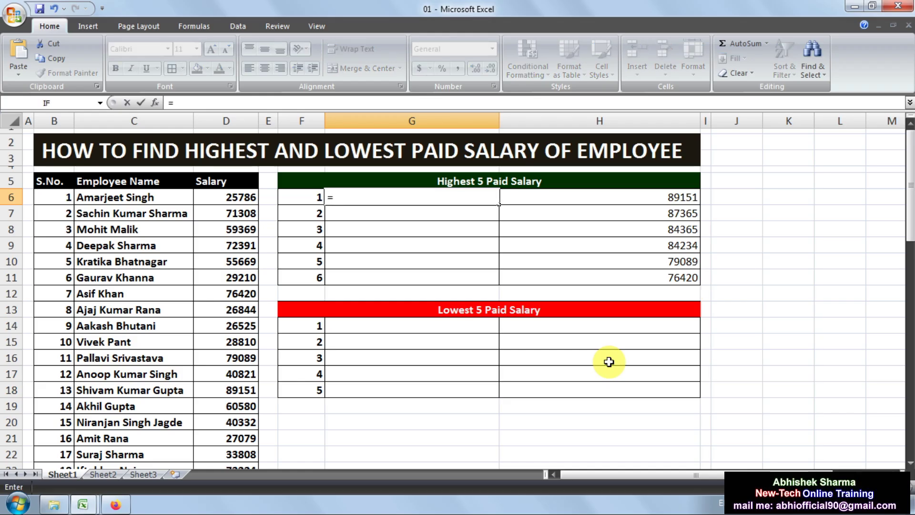
text(INDE)
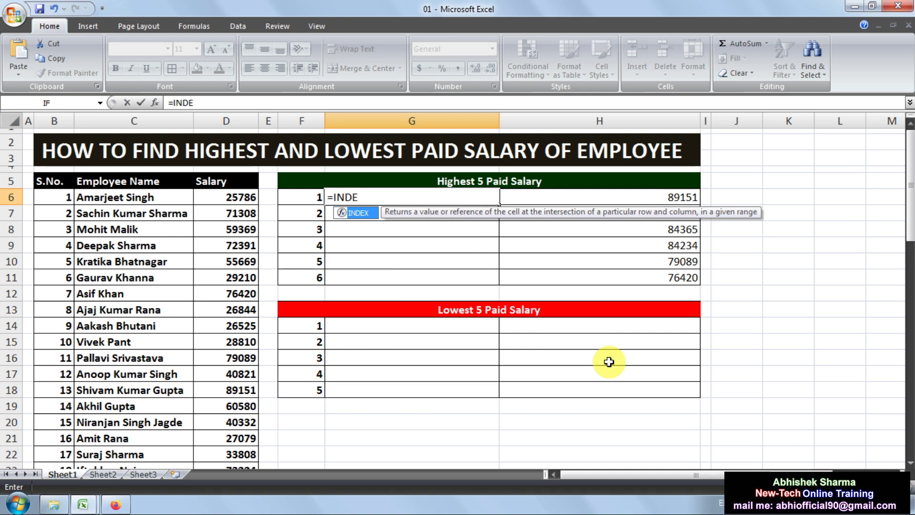
text(X()
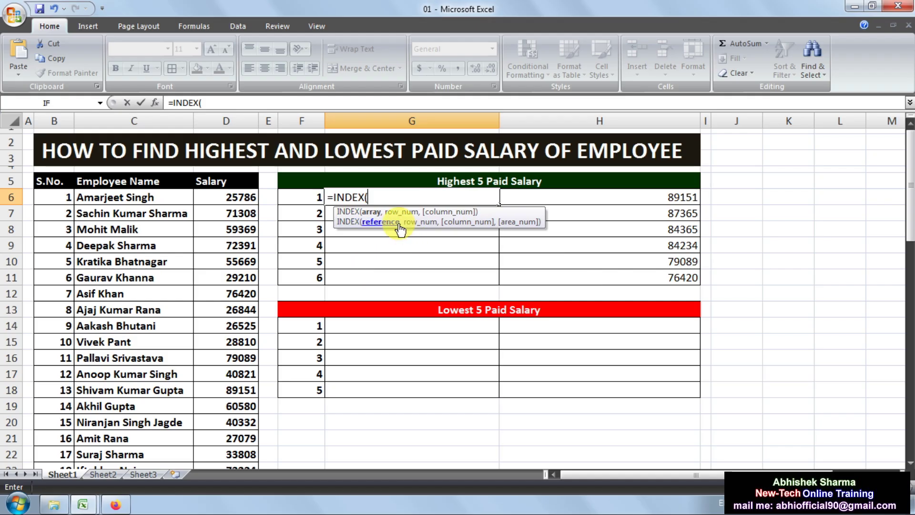
click(63, 178)
drag(63, 178, 241, 445)
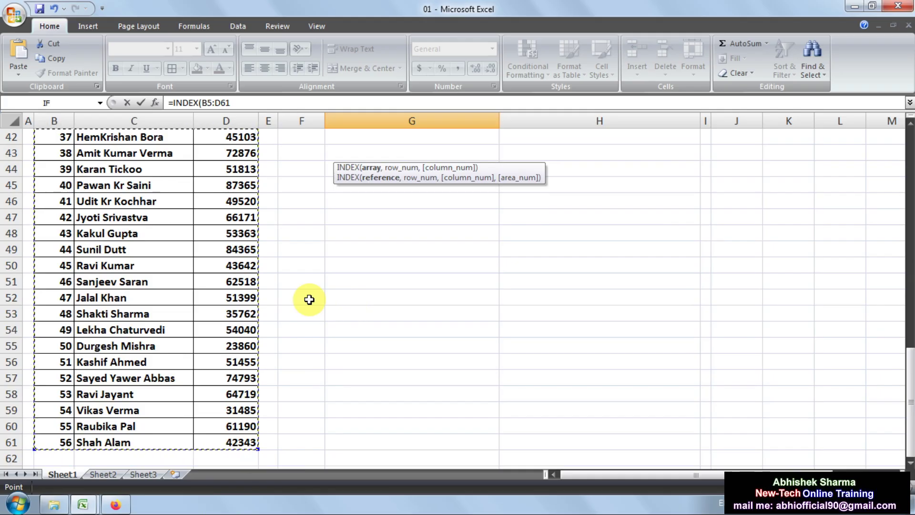
scroll(310, 299, up, 13)
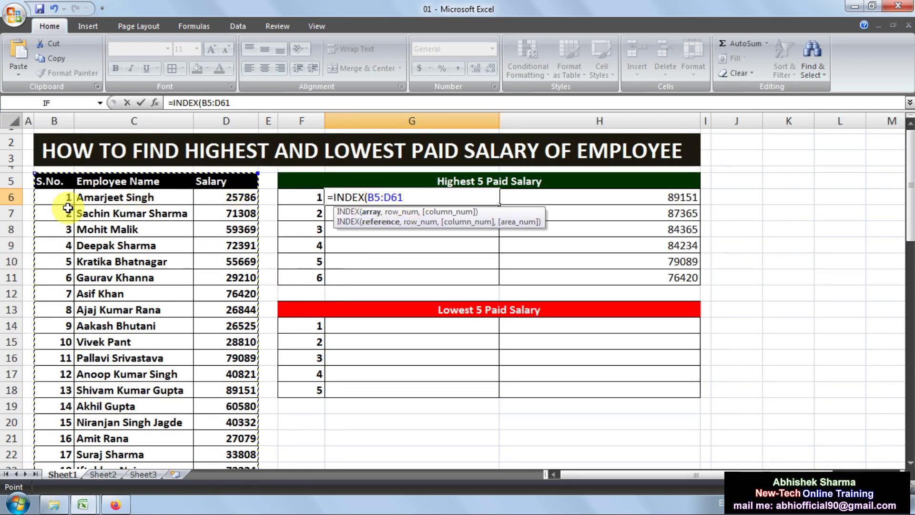
text(,)
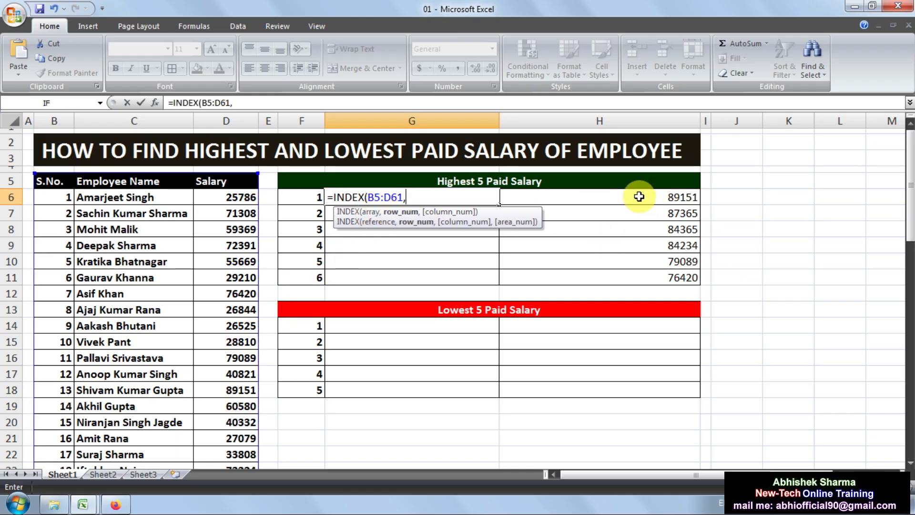
- Add a MATCH function as the INDEX row number in G6, looking up H6 in D5:D61 with exact match 0
text(MAT)
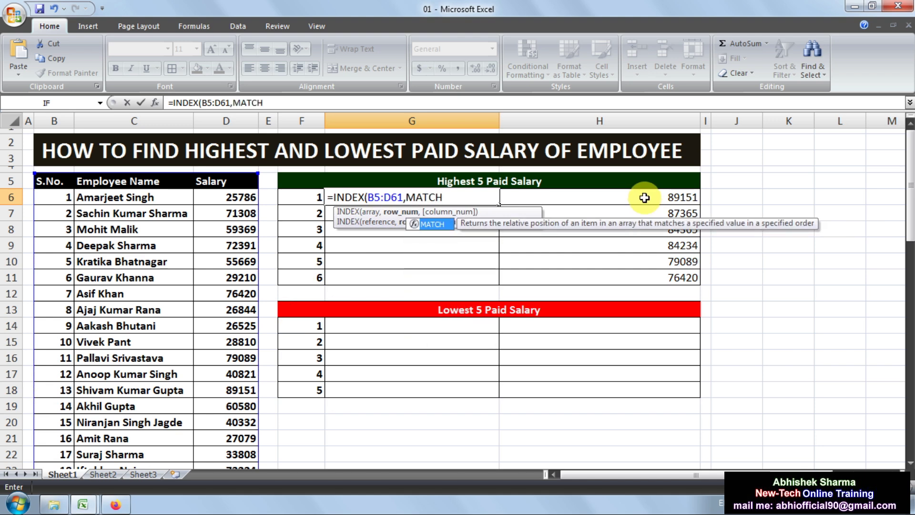
text(CH()
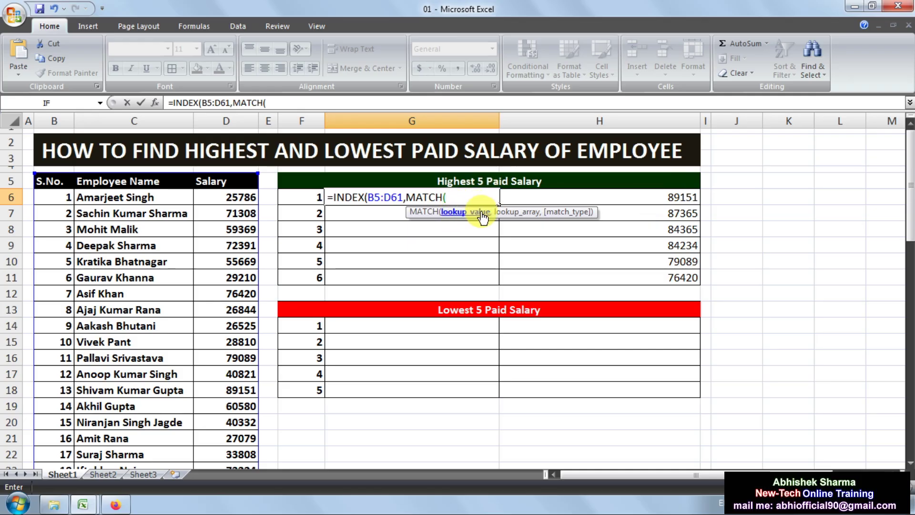
click(652, 197)
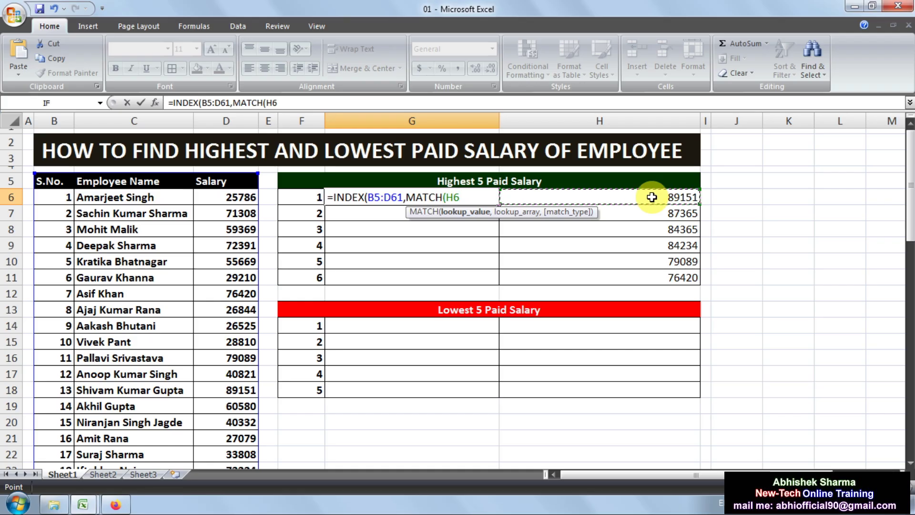
text(,)
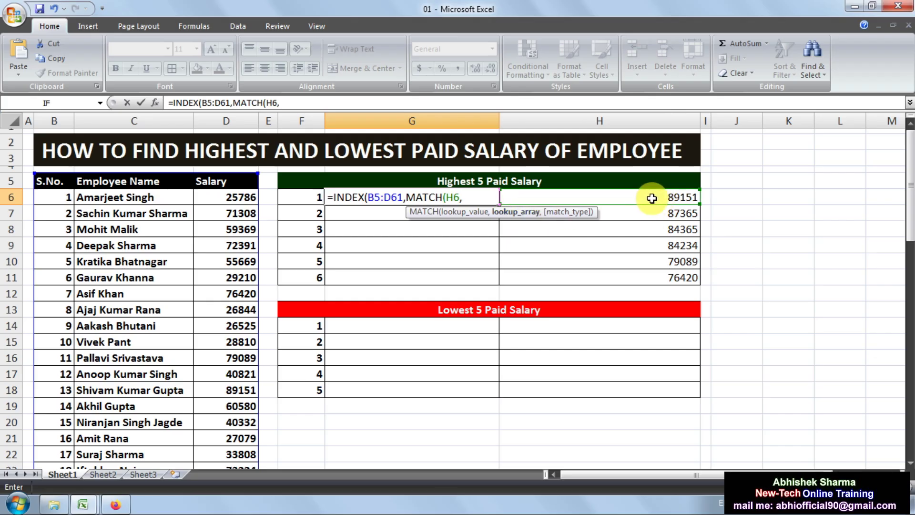
drag(233, 182, 234, 441)
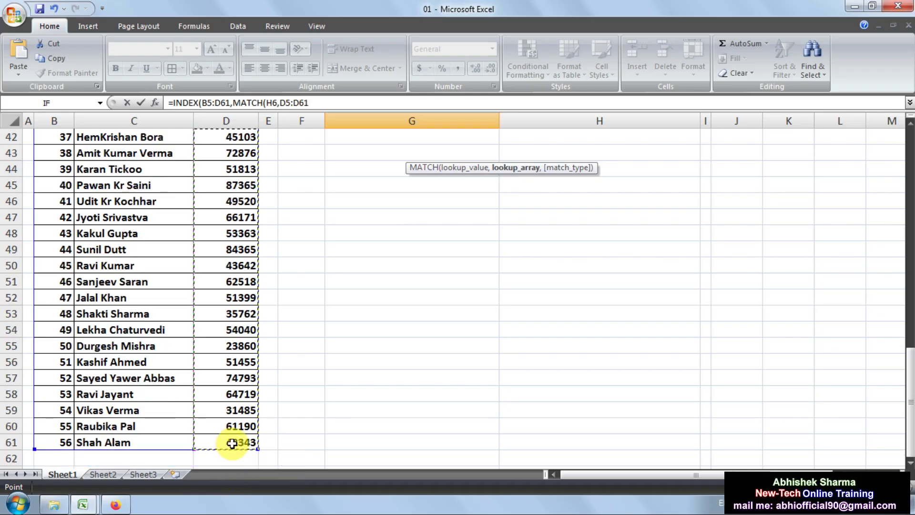
drag(908, 379, 908, 167)
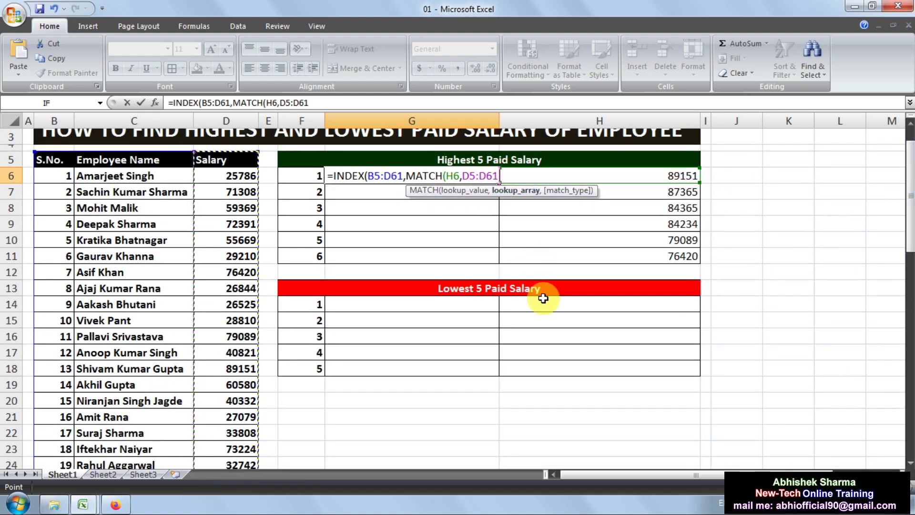
text(,0)
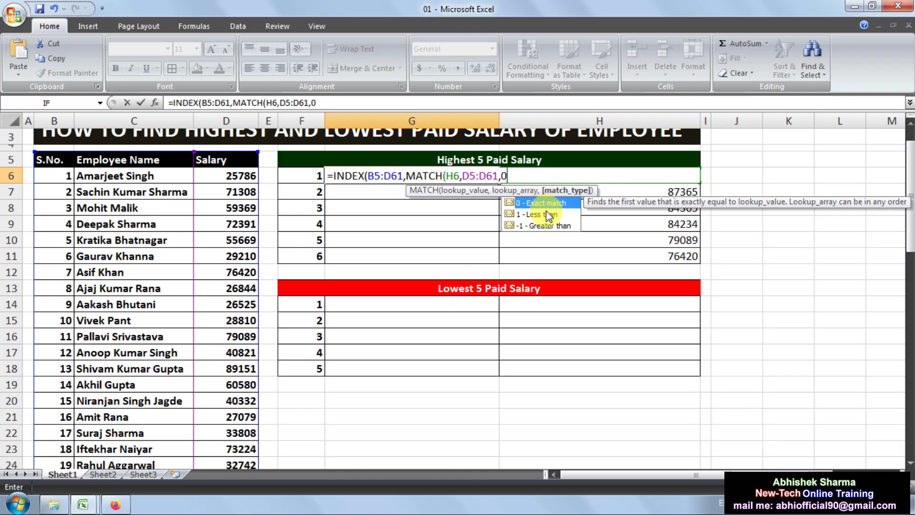
- Complete G6 as =INDEX(B5:D61,MATCH(H6,D5:D61,0),2) and check the returned name against the employee list and H6
text()2)
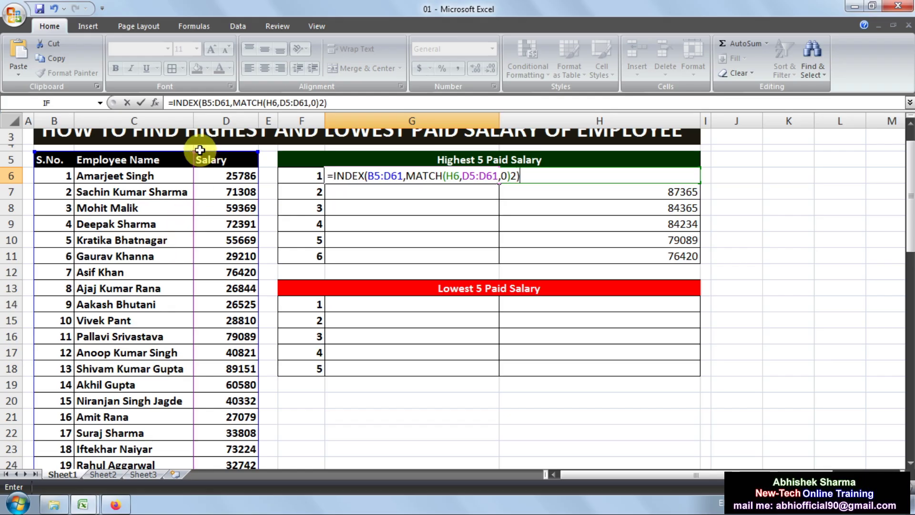
click(510, 177)
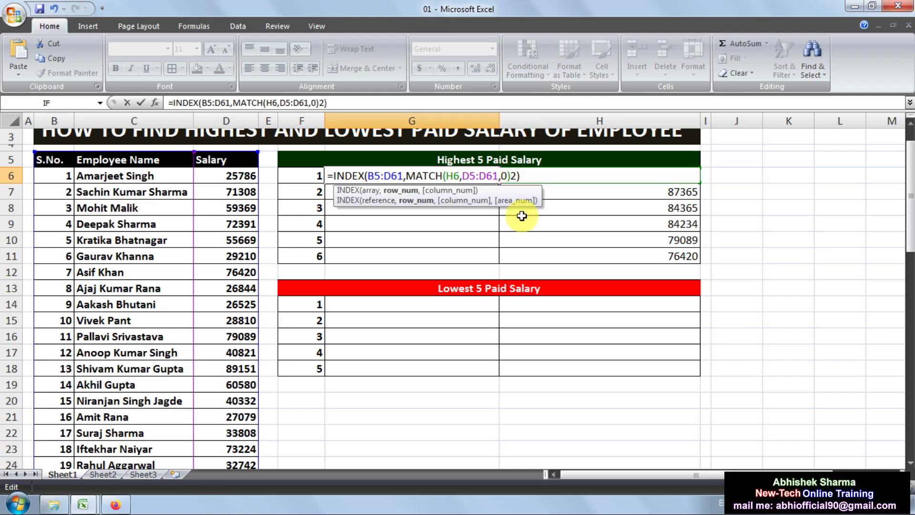
text(,)
click(531, 177)
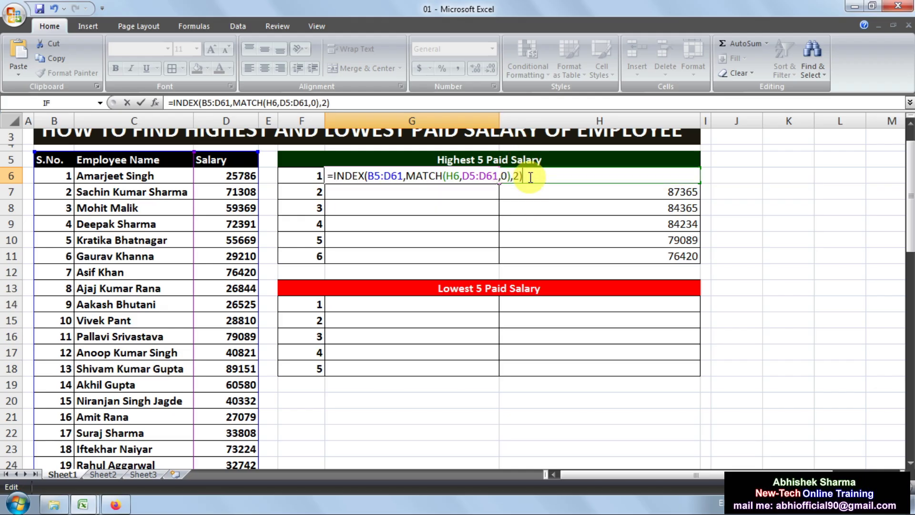
key(Return)
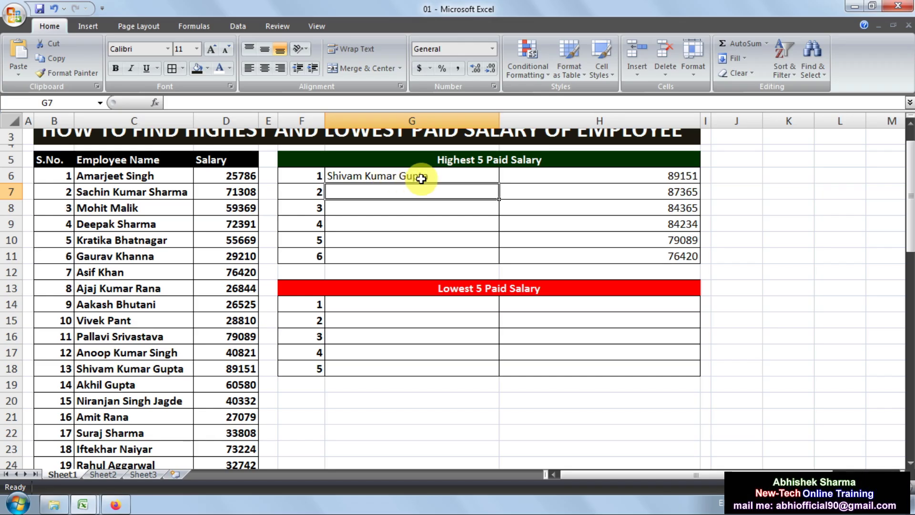
double_click(653, 179)
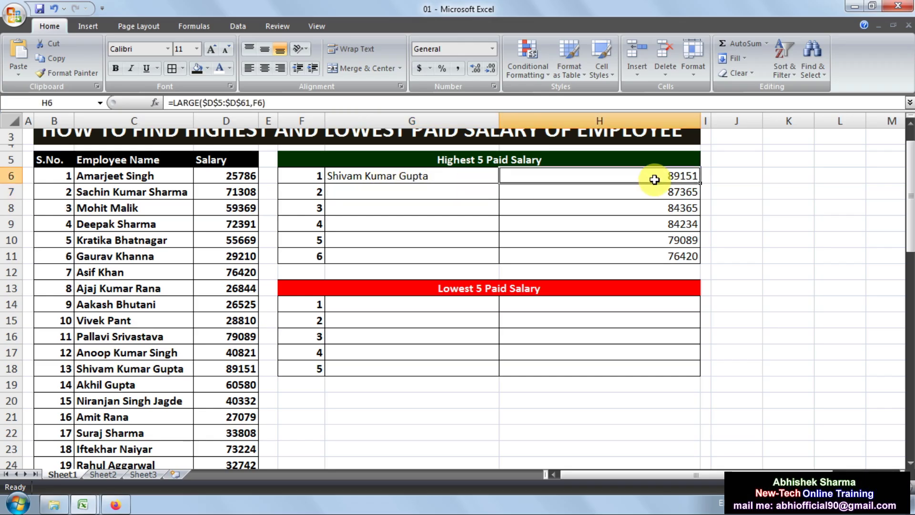
key(Return)
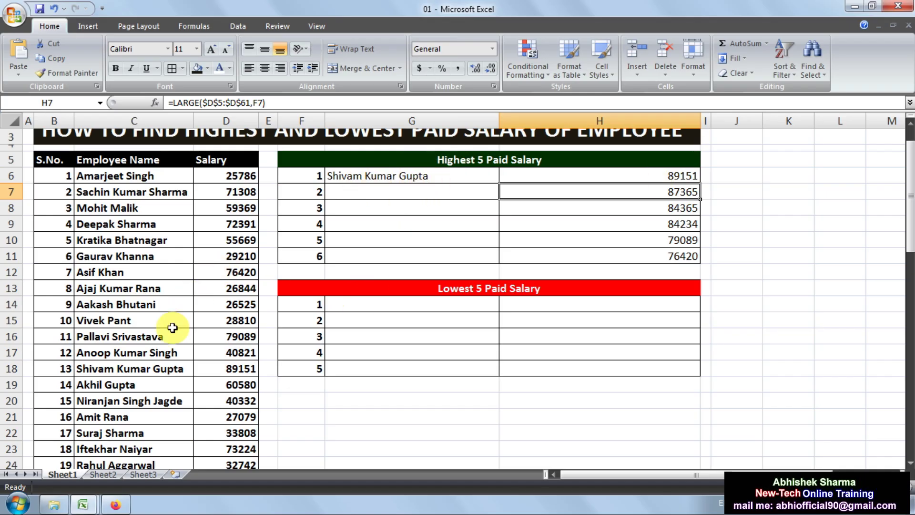
click(141, 373)
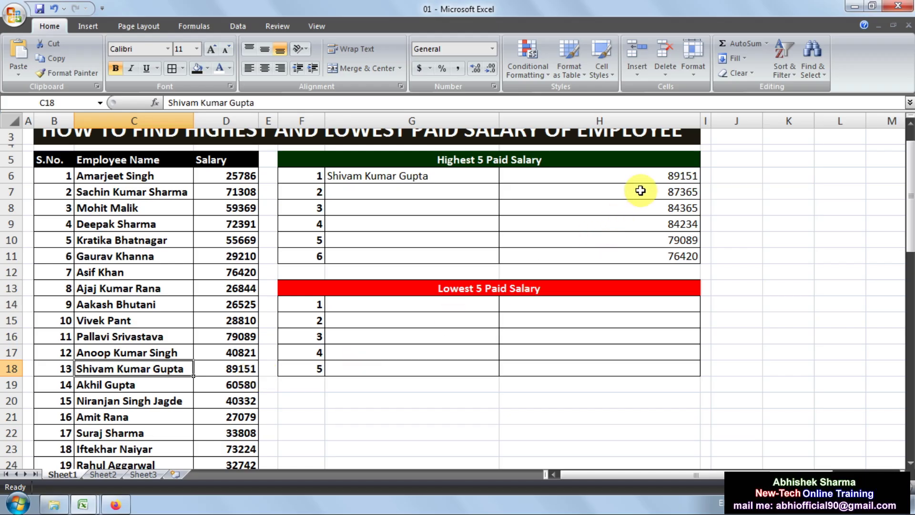
click(597, 181)
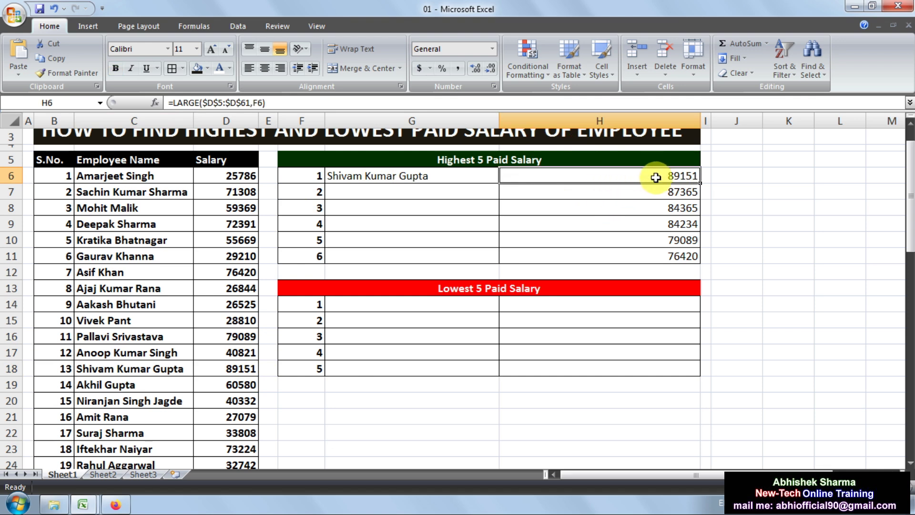
- Make both ranges in the G6 formula absolute so it reads =INDEX($B$5:$D$61,MATCH(H6,$D$5:$D$61,0),2)
click(431, 179)
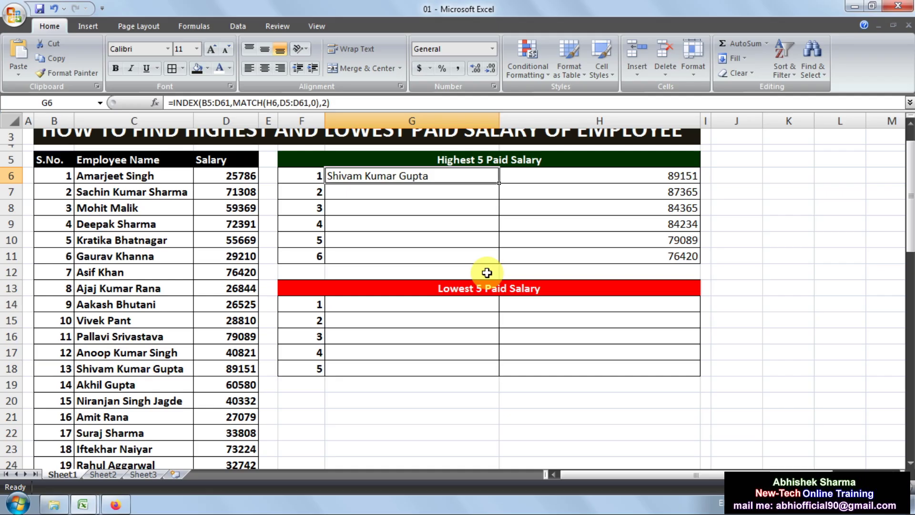
double_click(230, 103)
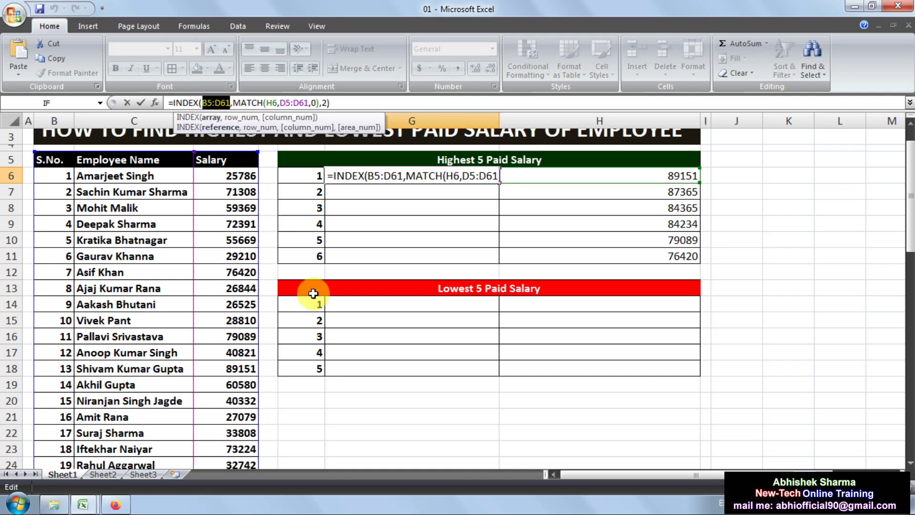
key(F4)
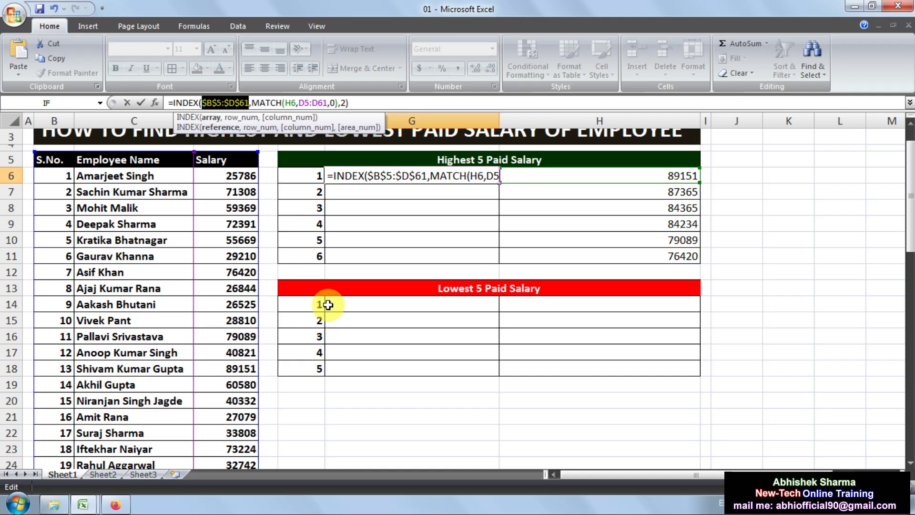
drag(328, 103, 304, 103)
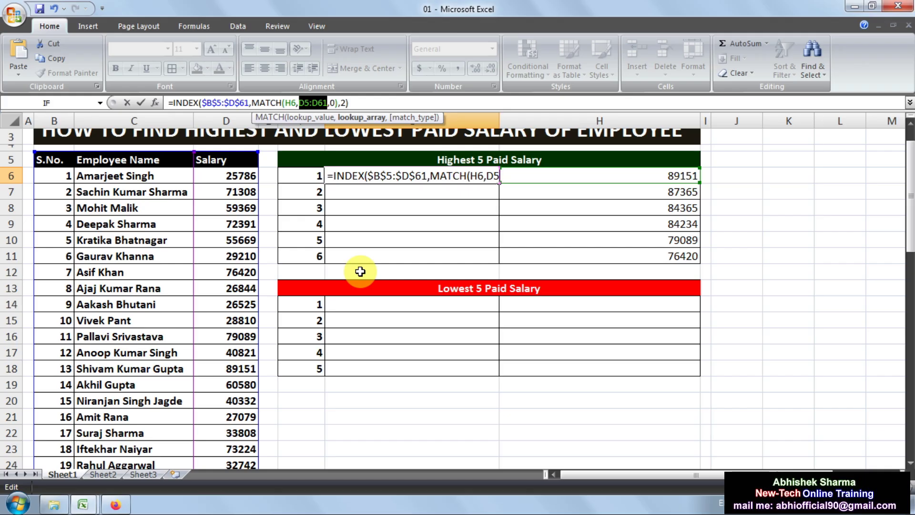
key(F4)
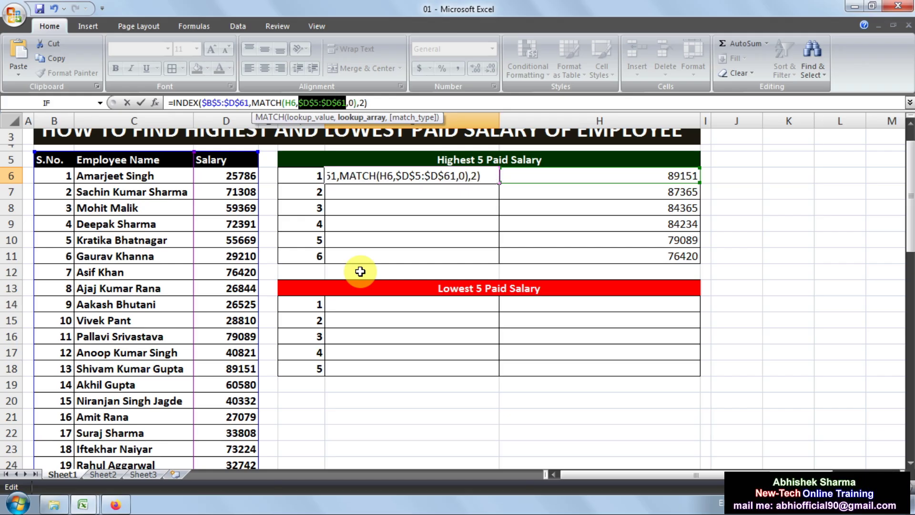
click(372, 103)
key(Return)
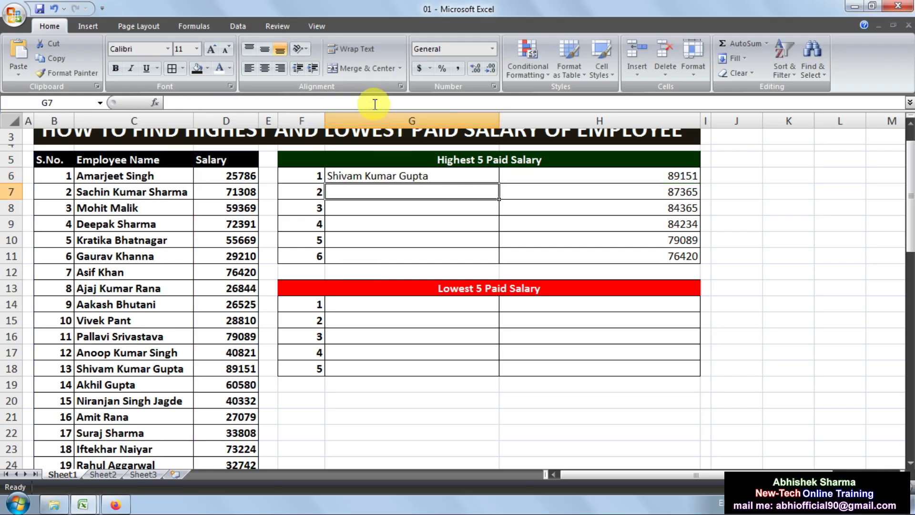
- Fill the name formula from G6 down through G11 and check the names and salaries of the Highest 5 Paid Salary table
click(480, 177)
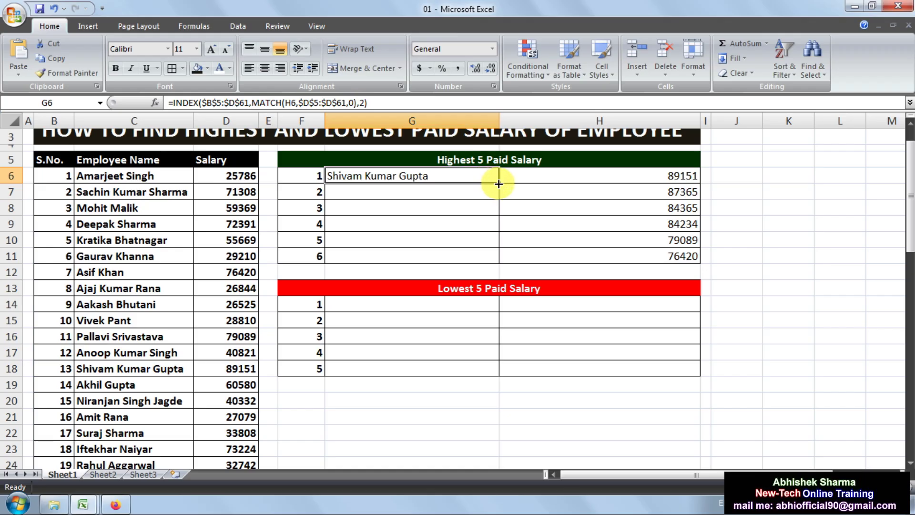
drag(498, 184, 499, 260)
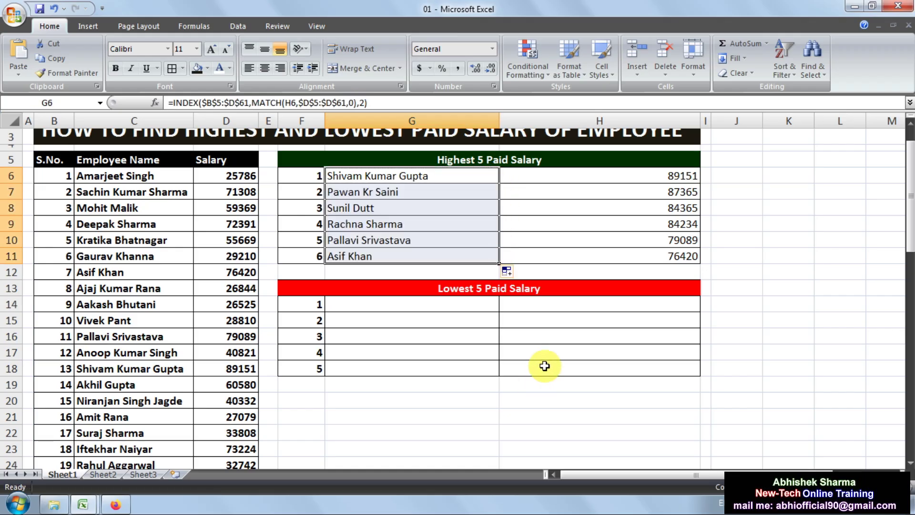
click(599, 321)
click(651, 241)
click(662, 210)
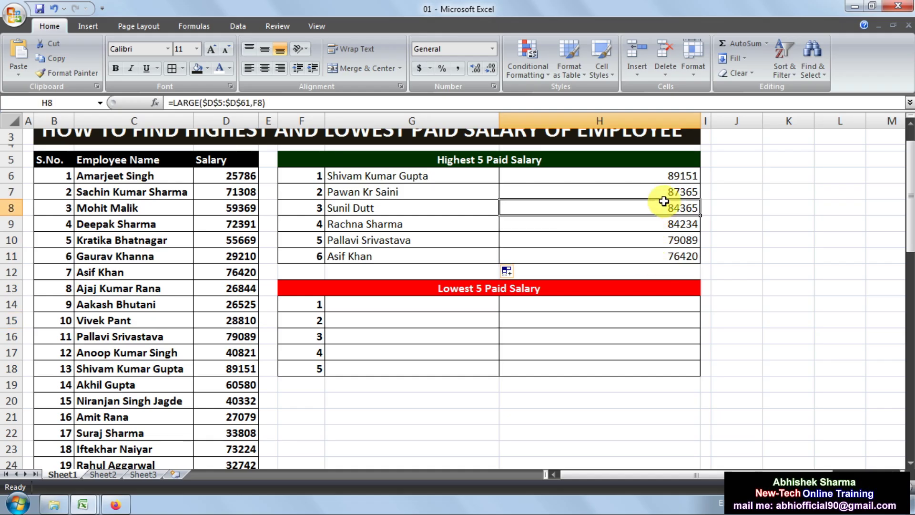
click(360, 254)
click(383, 194)
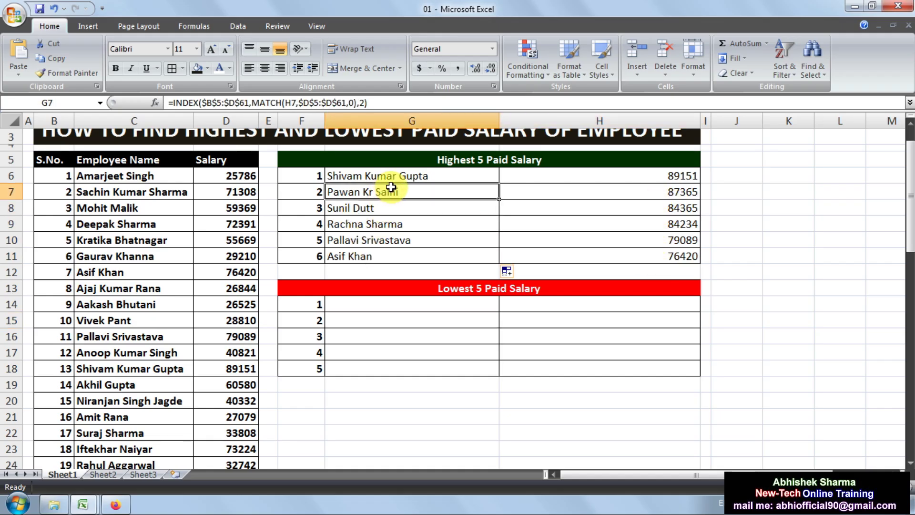
click(483, 161)
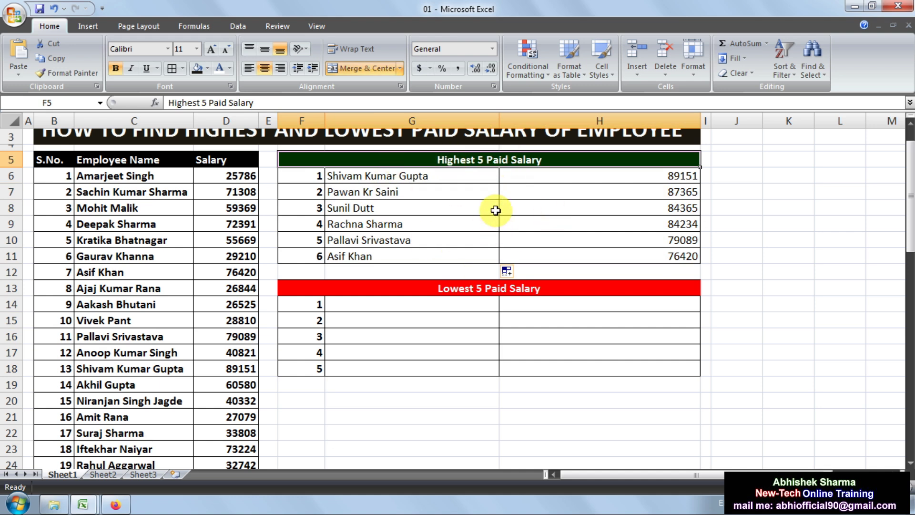
- Enter =SMALL(D5:D61,F14) in H14 as the first salary of the Lowest 5 Paid Salary table
click(474, 303)
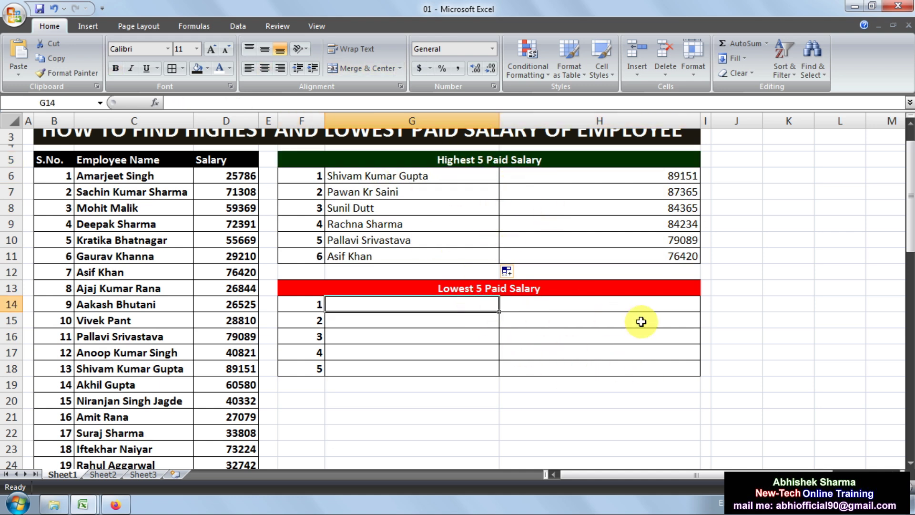
click(608, 303)
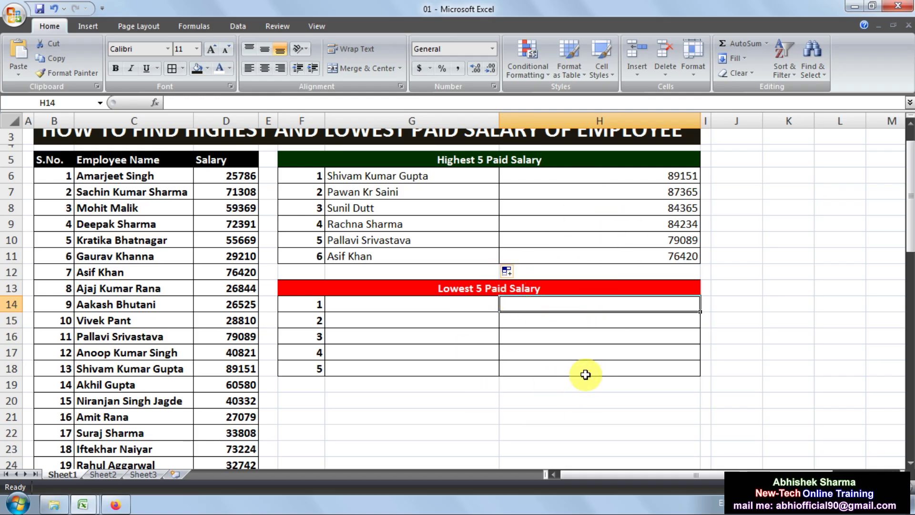
text(=SM)
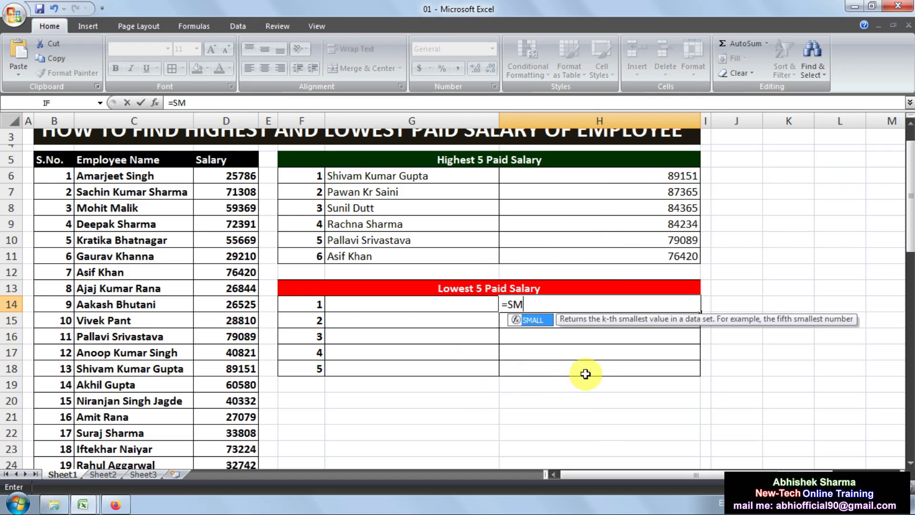
text(A)
key(Tab)
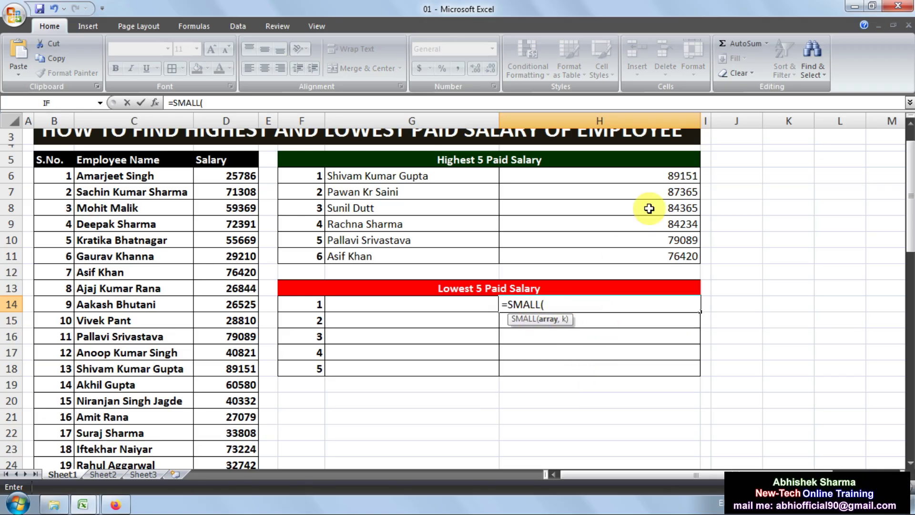
drag(215, 162, 223, 444)
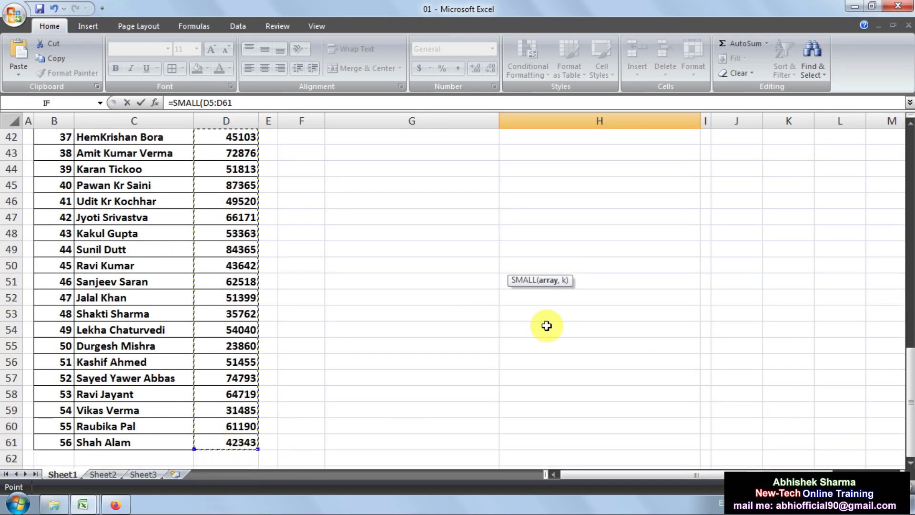
drag(909, 374, 910, 187)
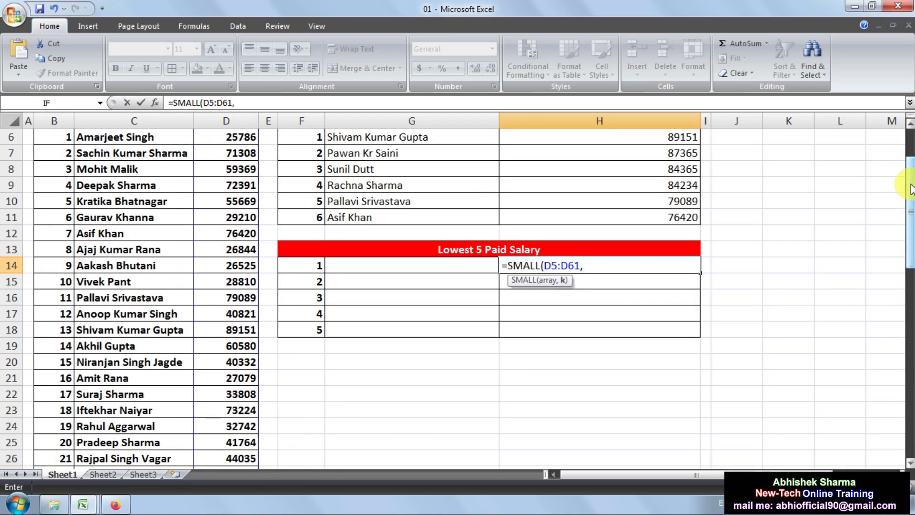
click(306, 269)
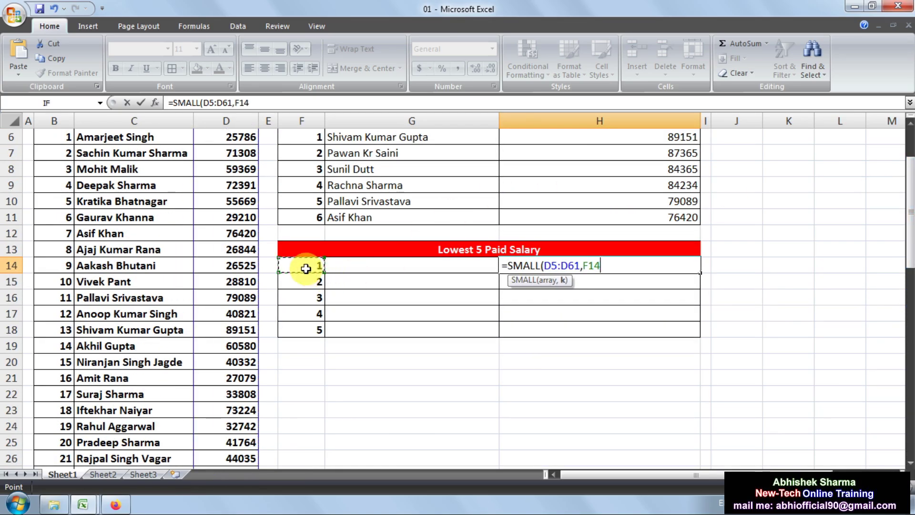
text())
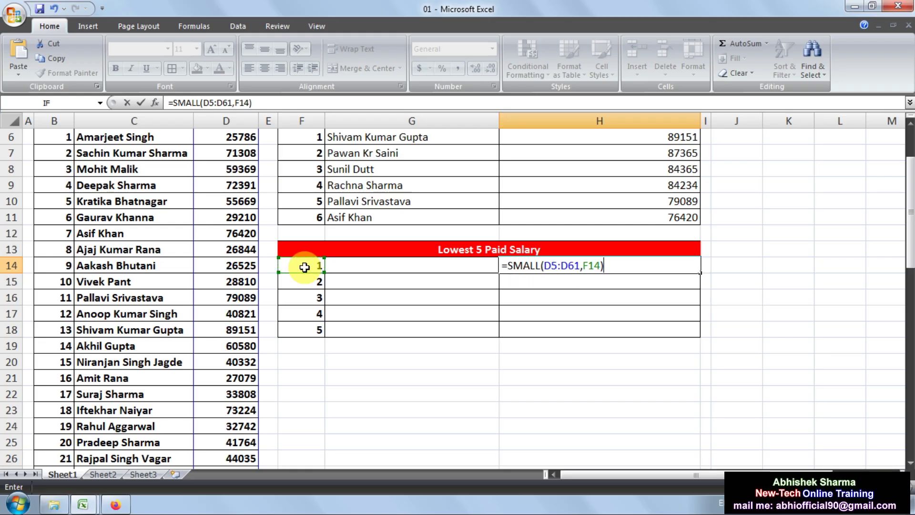
key(Return)
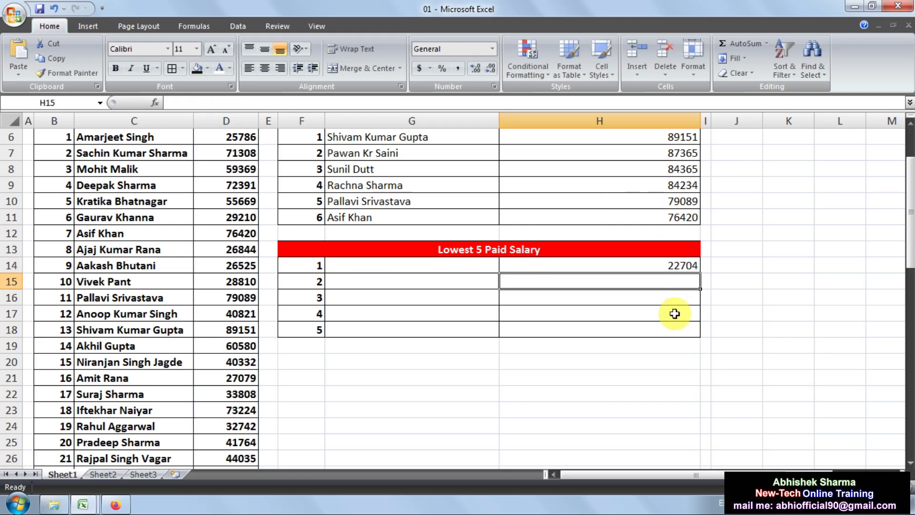
- Make the salary range in the H14 formula absolute as $D$5:$D$61 and fill the formula down through H18
scroll(674, 312, up, 2)
click(647, 326)
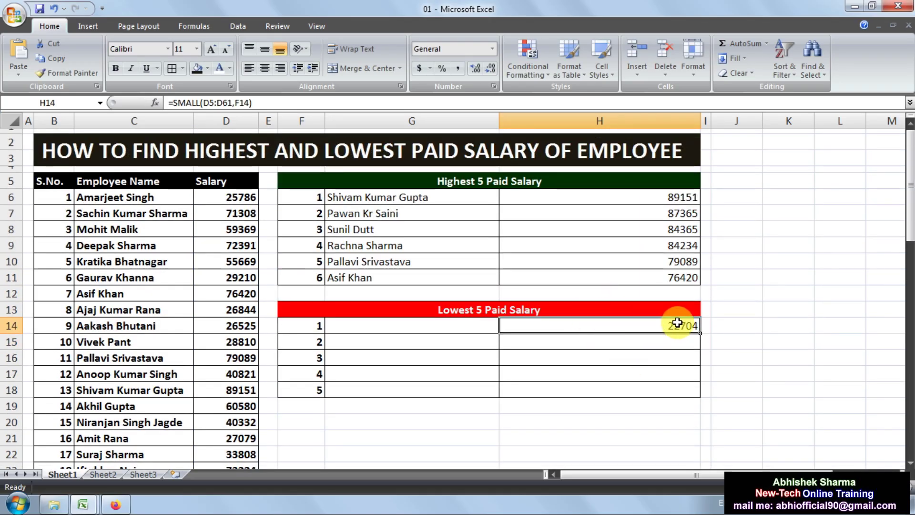
click(232, 102)
drag(203, 103, 232, 102)
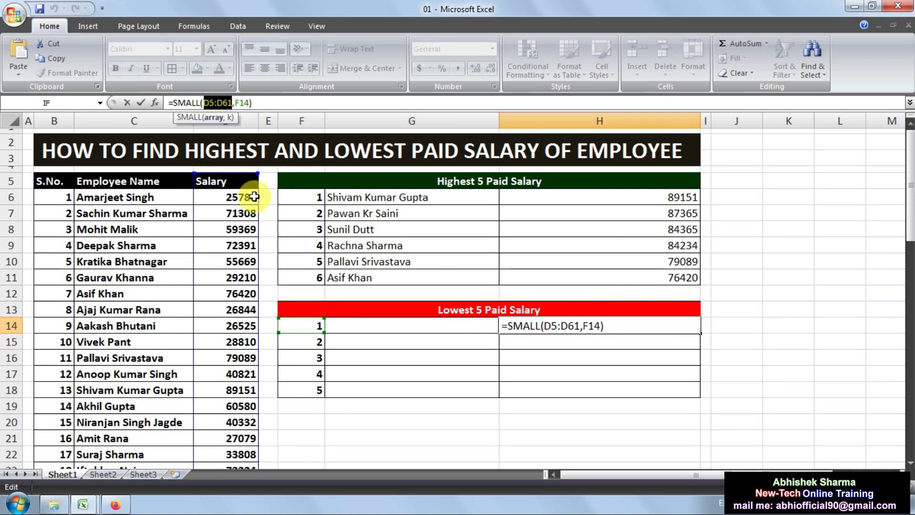
key(F4)
key(Return)
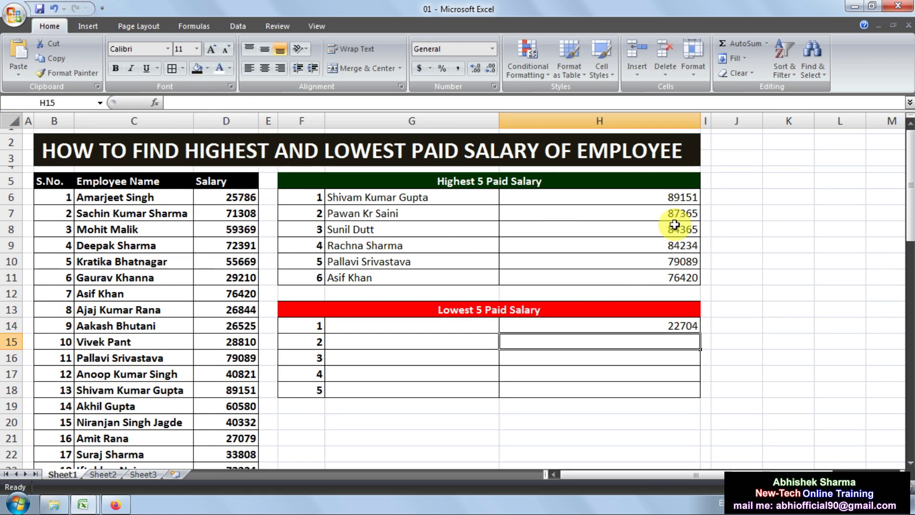
click(677, 328)
drag(700, 333, 700, 395)
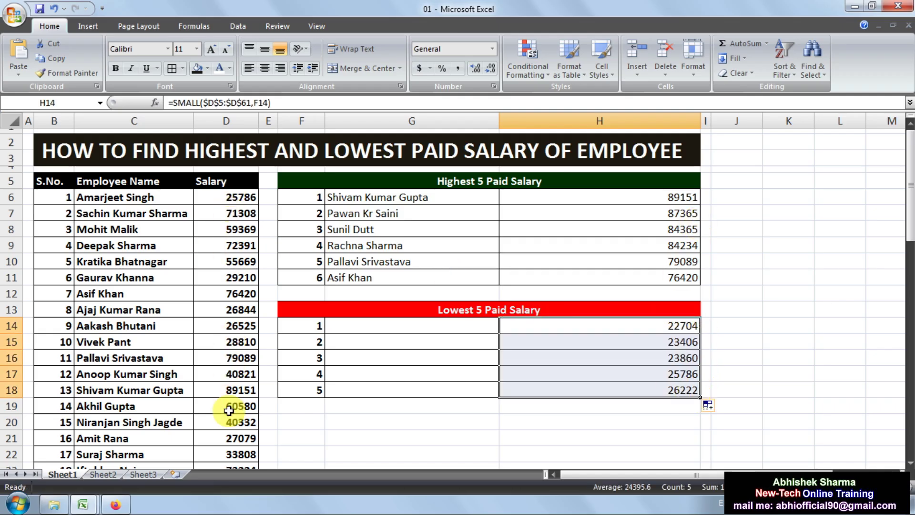
- Start an INDEX formula in G14 with B5:D61 as its array
click(438, 325)
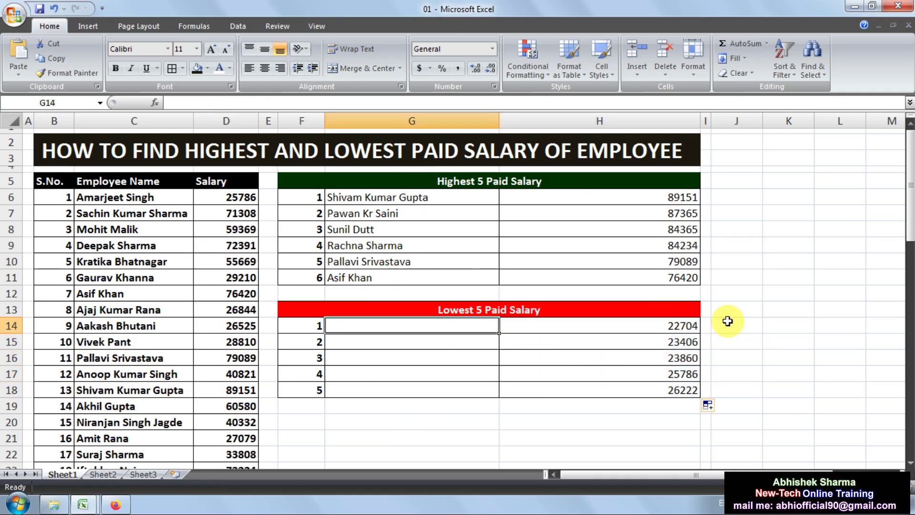
text(=IND)
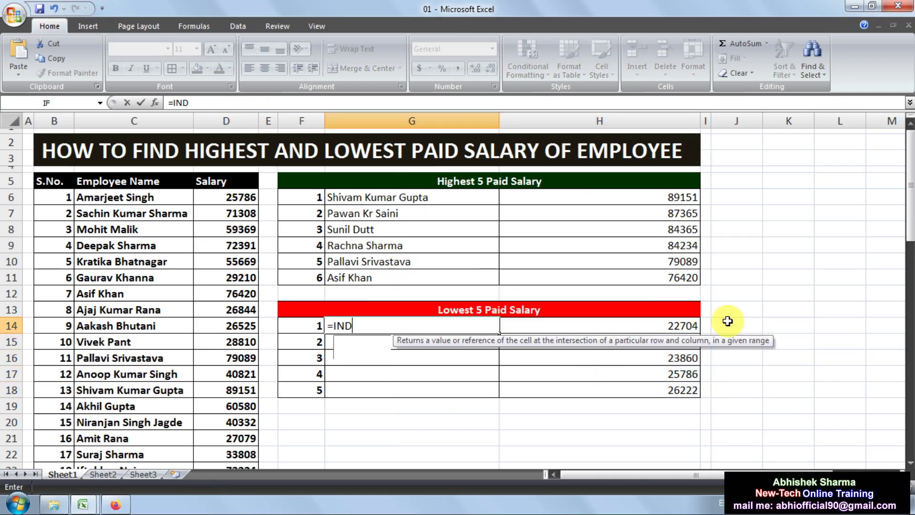
text(EX)
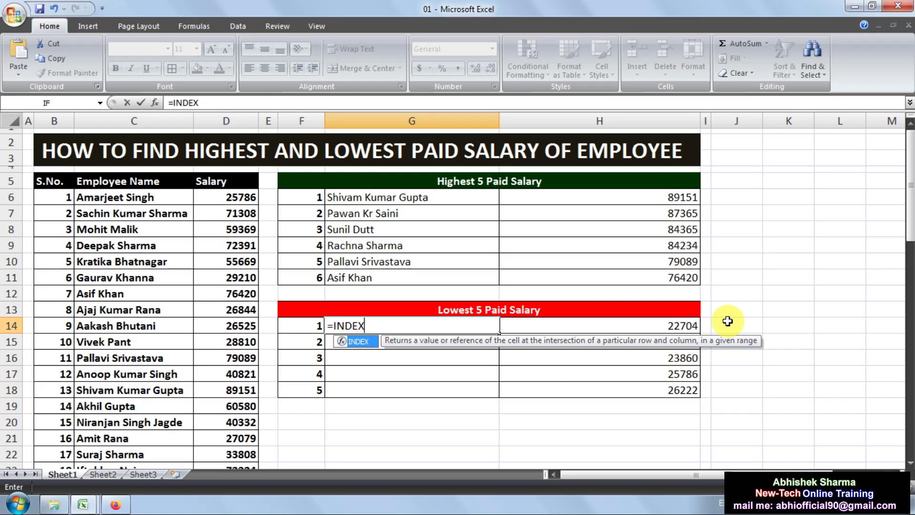
text(()
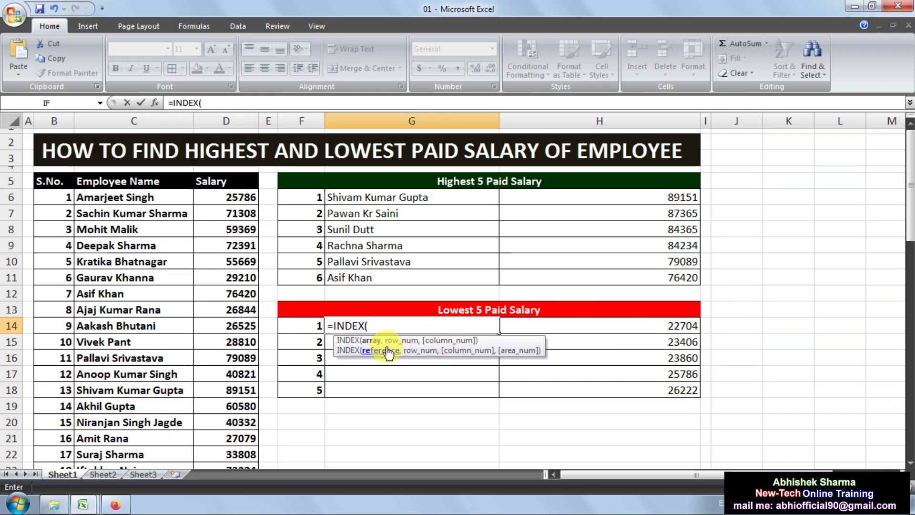
drag(48, 181, 235, 444)
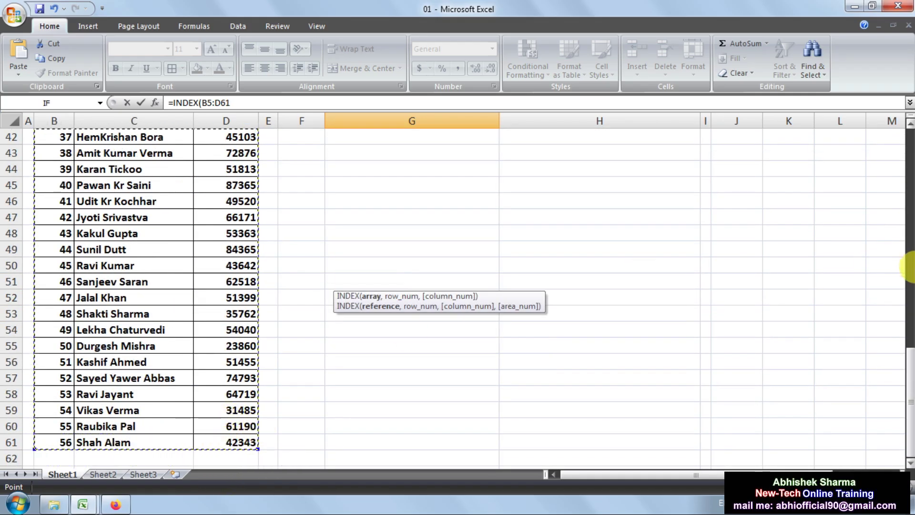
drag(908, 374, 910, 143)
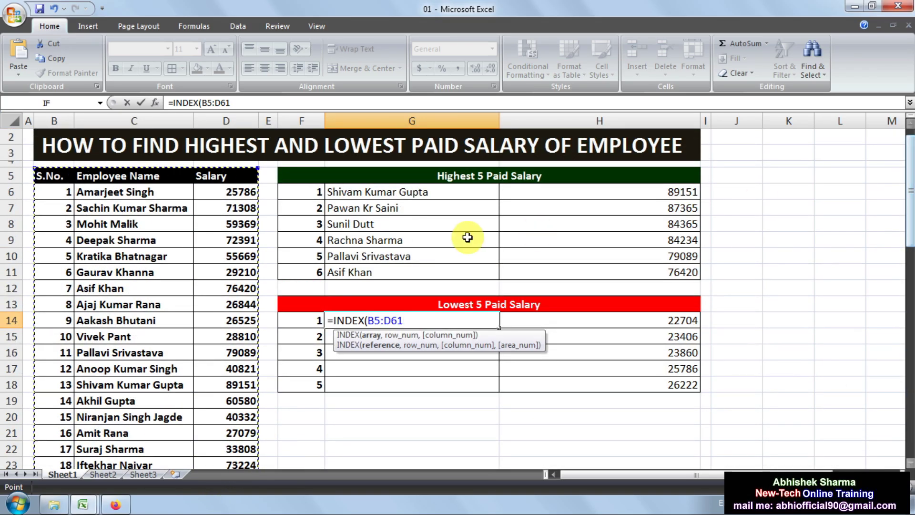
text(,)
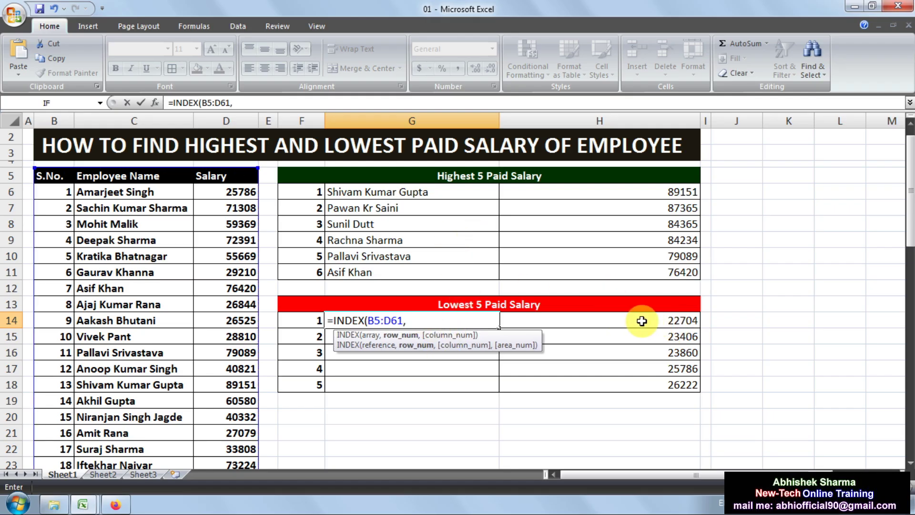
- Complete G14 as =INDEX(B5:D61,MATCH(H14,D5:D61,0),2), matching the salary in H14 exactly
text(MAT)
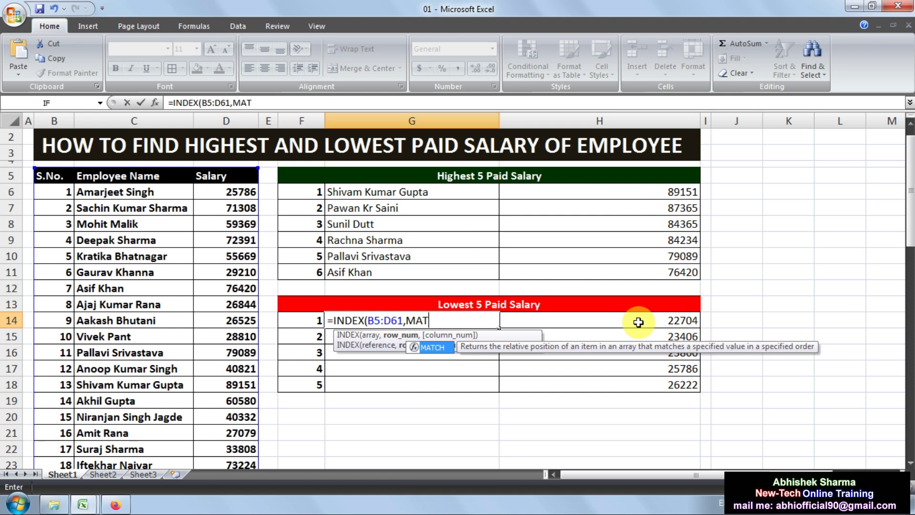
text(CH()
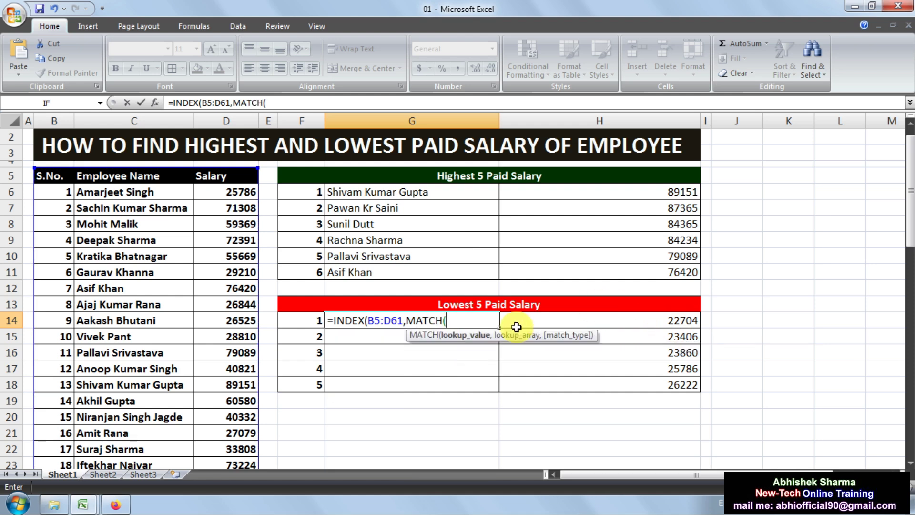
click(666, 324)
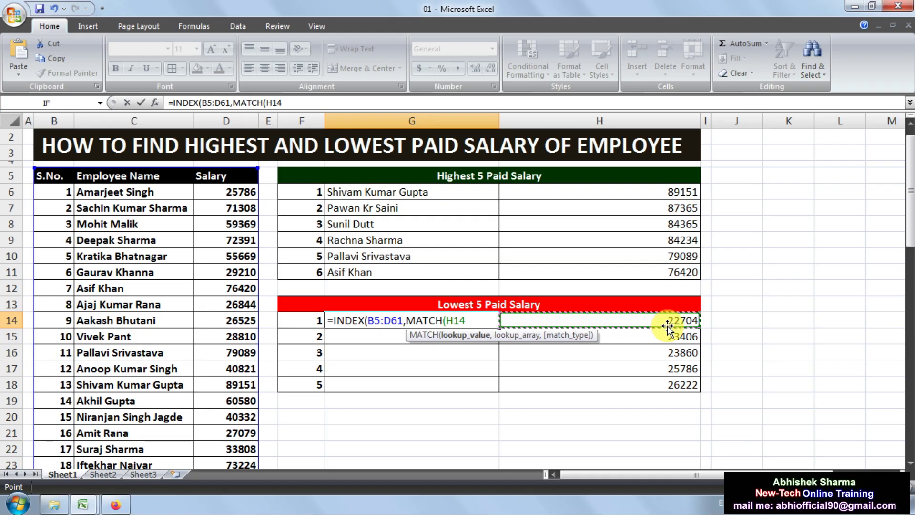
text(,)
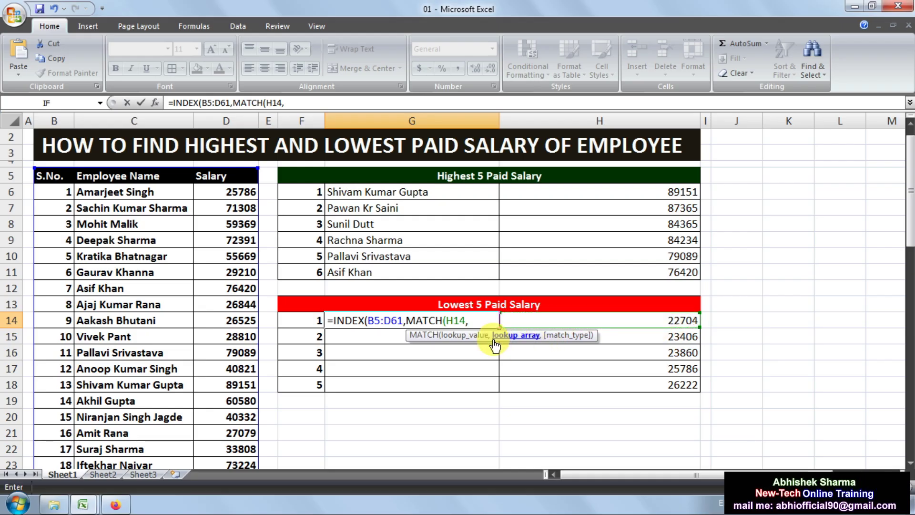
drag(222, 175, 251, 415)
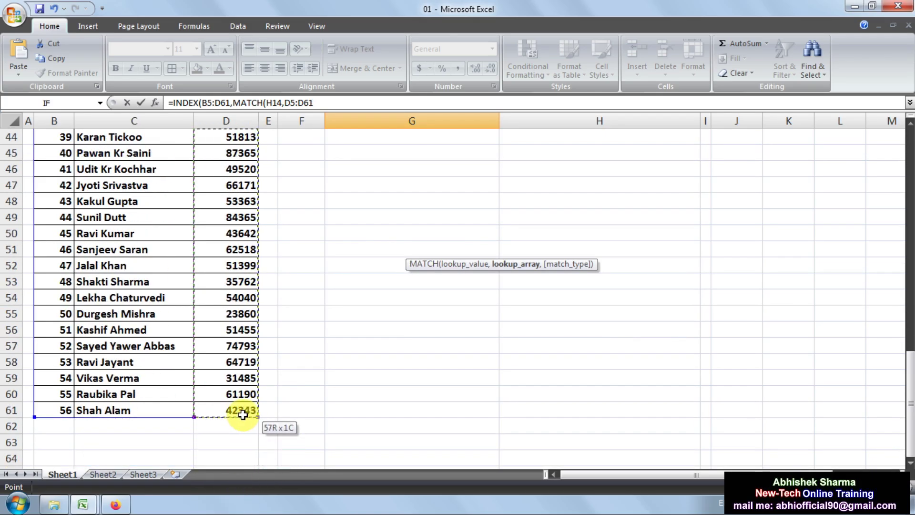
drag(907, 410, 908, 145)
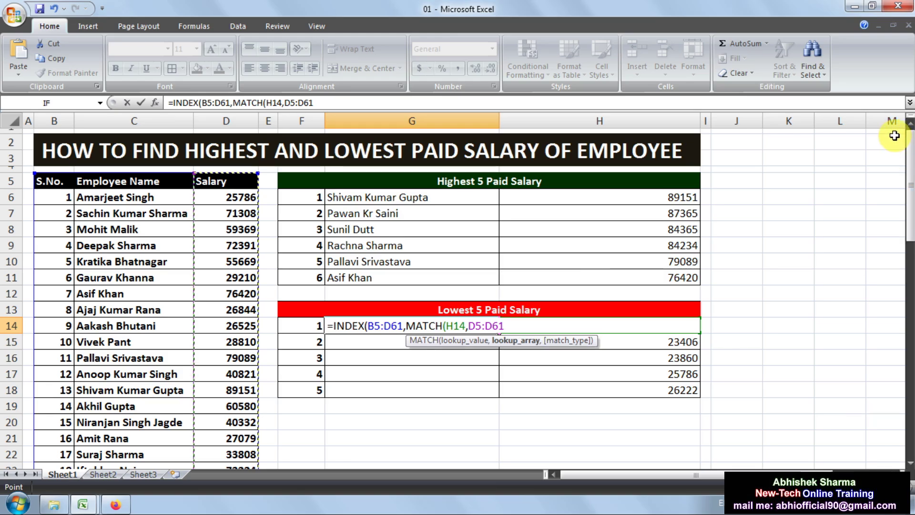
text(,)
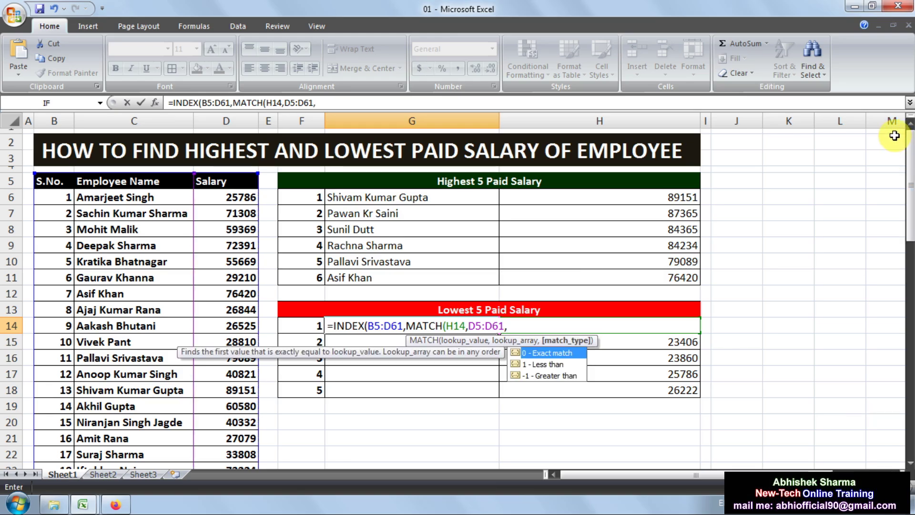
text(0)
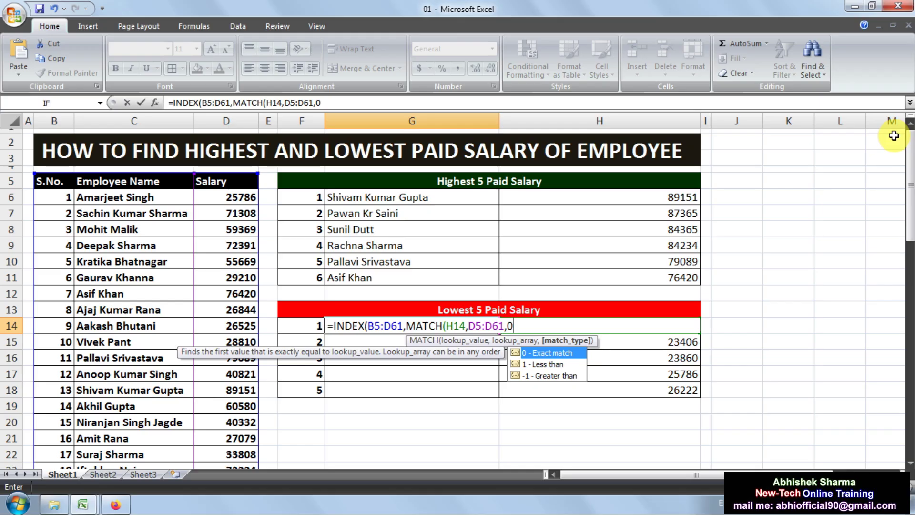
text(),2)
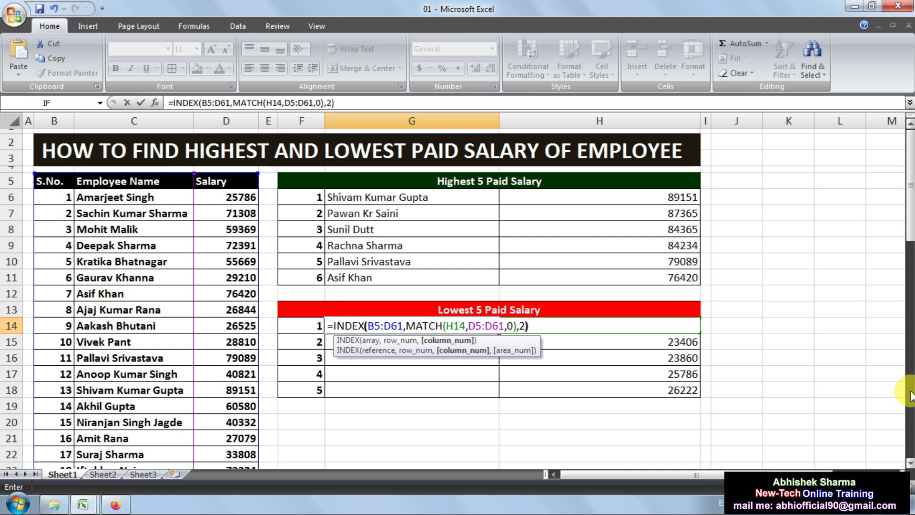
key(Return)
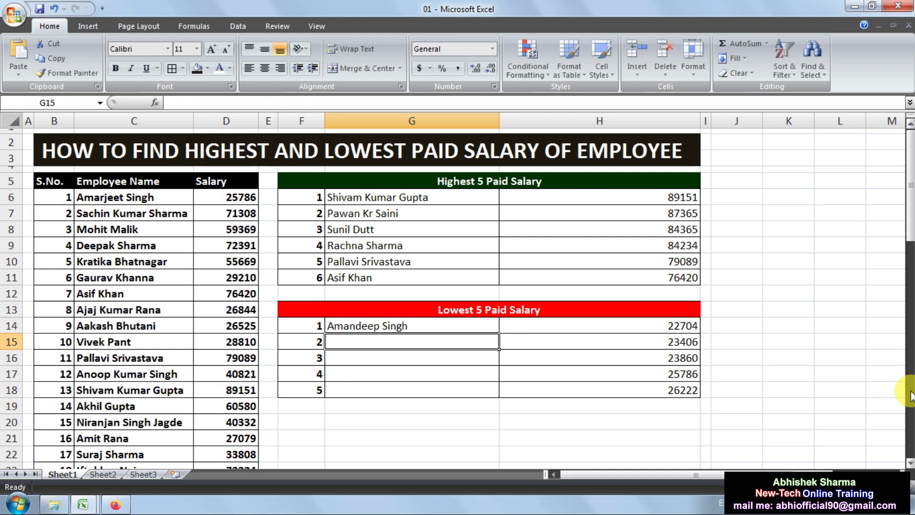
- Make the INDEX array in the G14 formula absolute as $B$5:$D$61
click(385, 325)
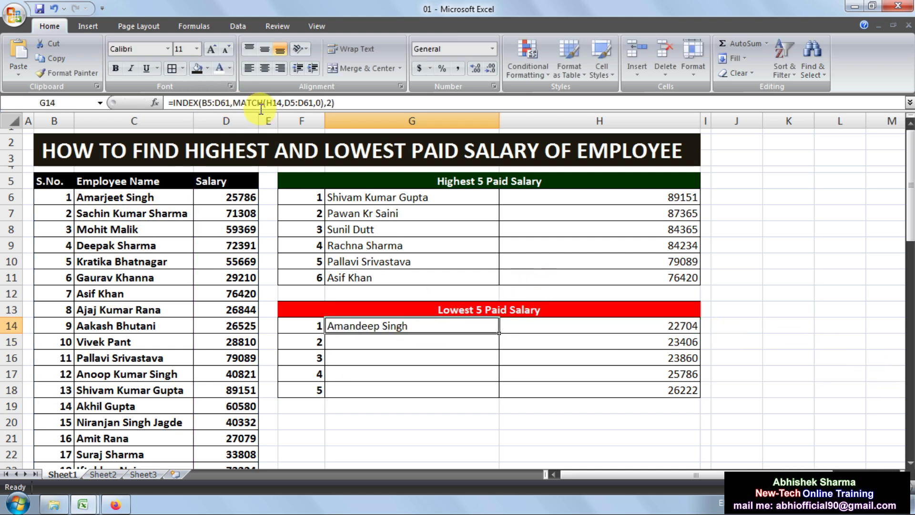
drag(231, 104, 204, 106)
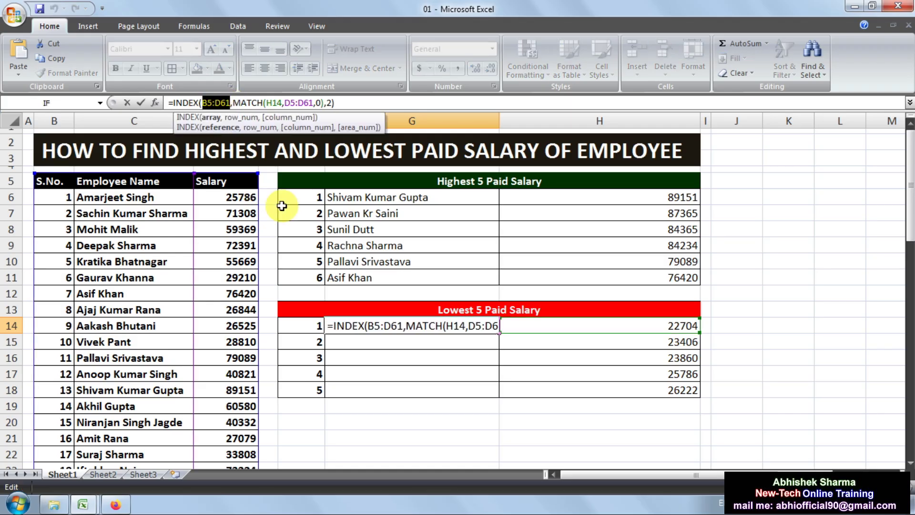
key(F4)
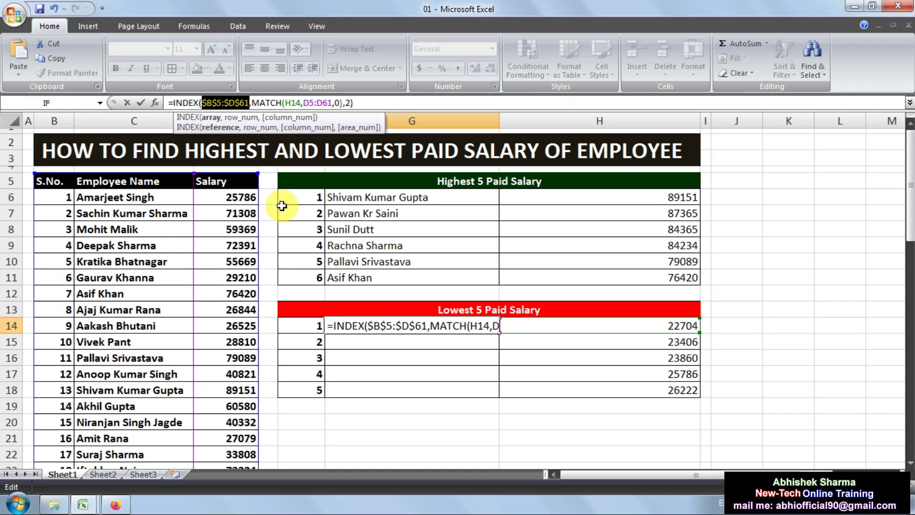
- Make the MATCH lookup range in G14 absolute as $D$5:$D$61 and fill the formula down through G18
click(333, 103)
key(shift+Left)
key(shift+Left)
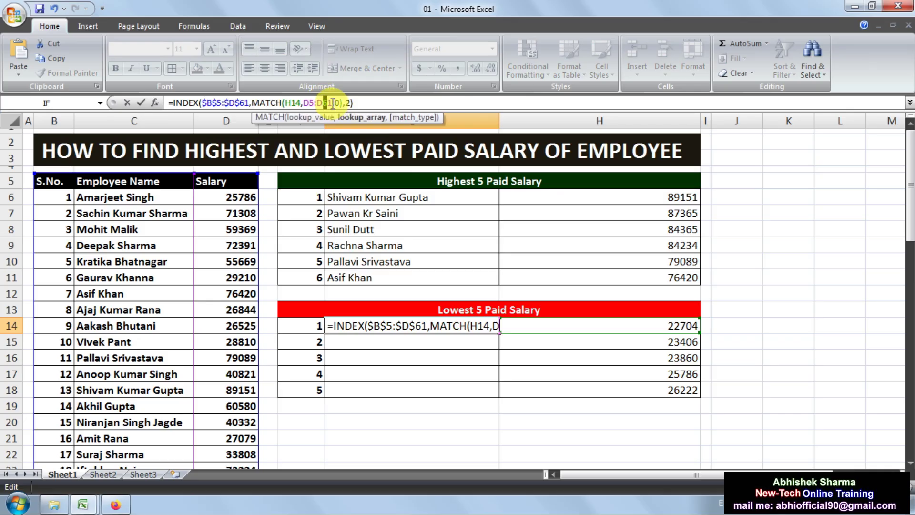
drag(332, 100, 310, 232)
key(F4)
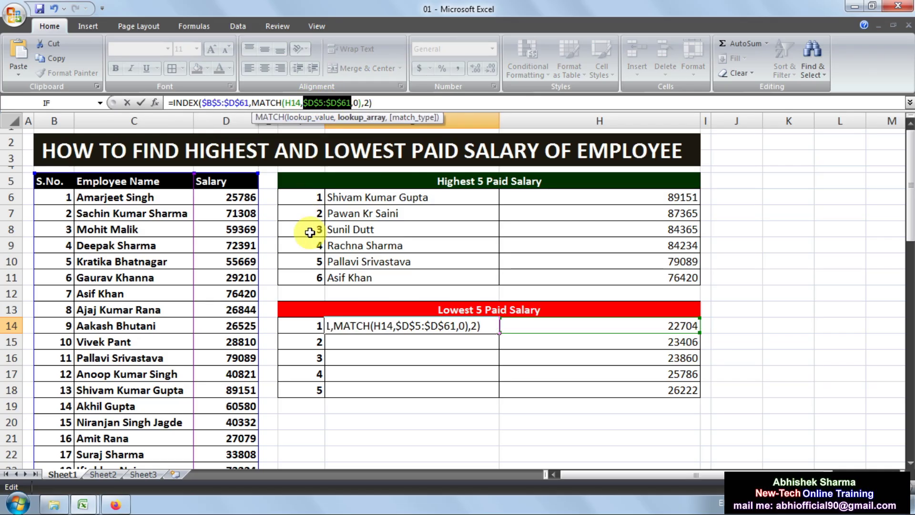
click(393, 104)
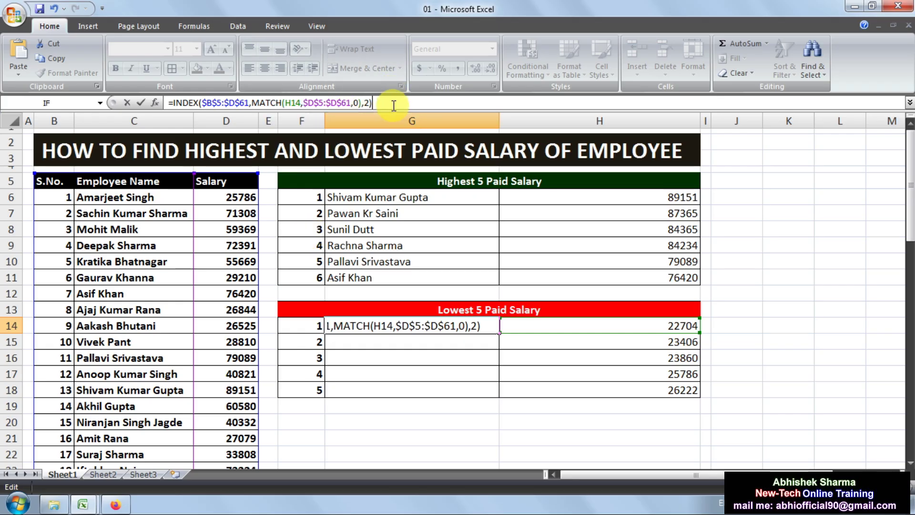
key(ctrl+Return)
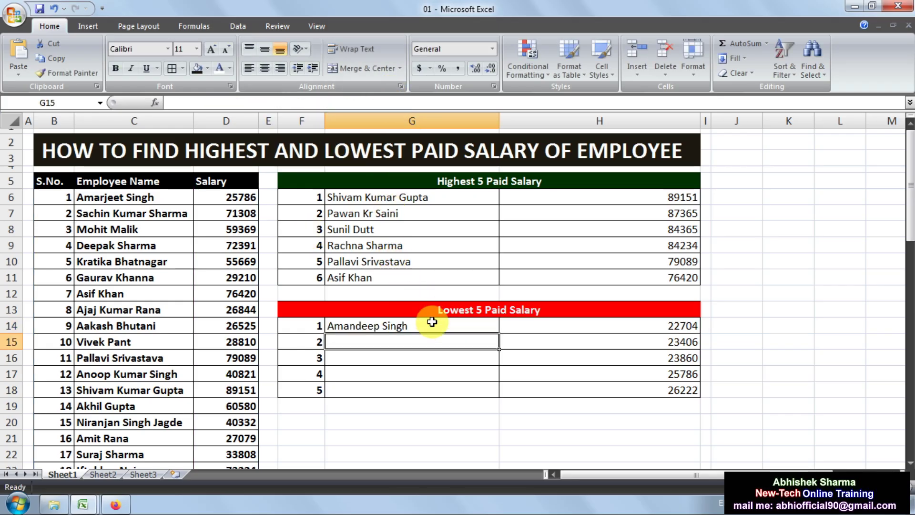
drag(499, 333, 489, 400)
- Examine the LARGE, SMALL and INDEX formulas behind the results in the highest and lowest paid salary tables
click(588, 361)
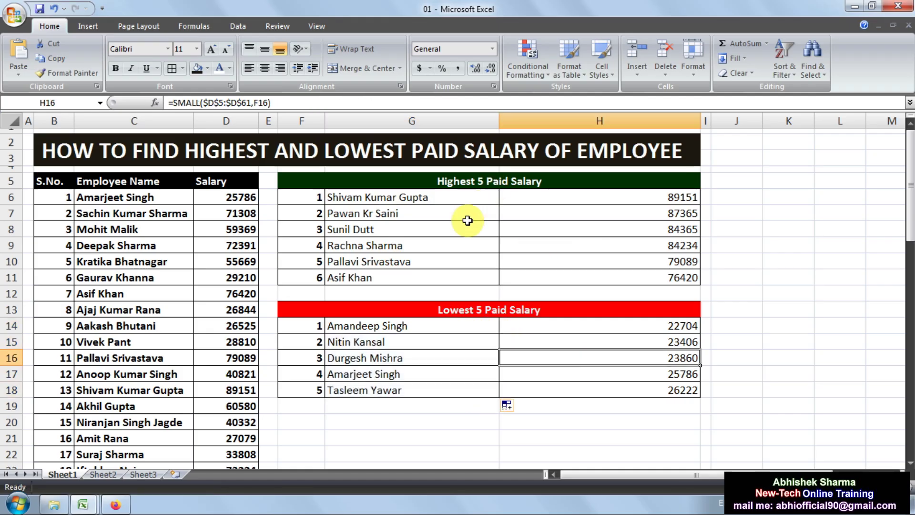
click(520, 230)
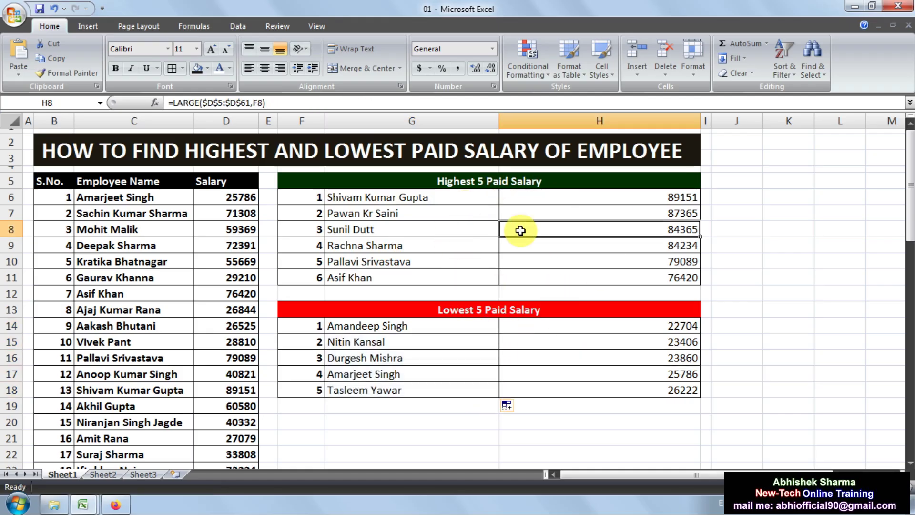
click(569, 343)
click(468, 359)
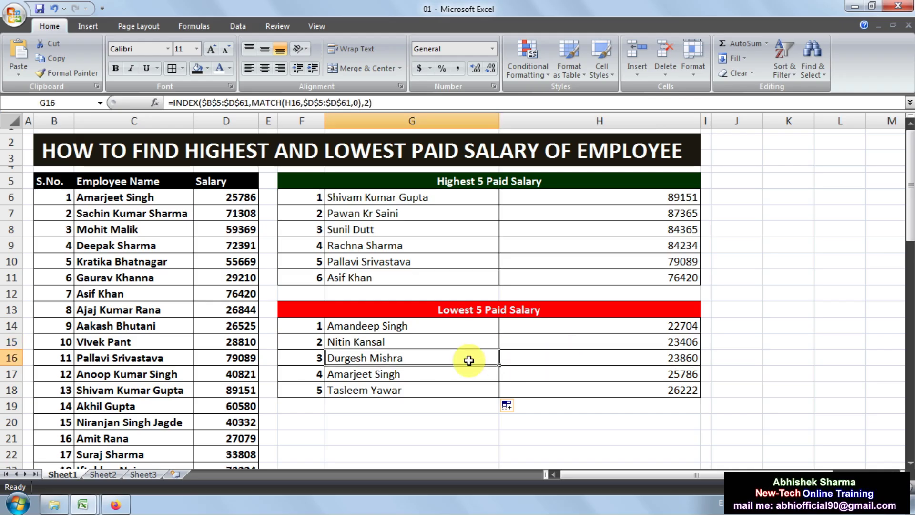
click(583, 341)
click(589, 387)
click(827, 345)
key(ctrl+b)
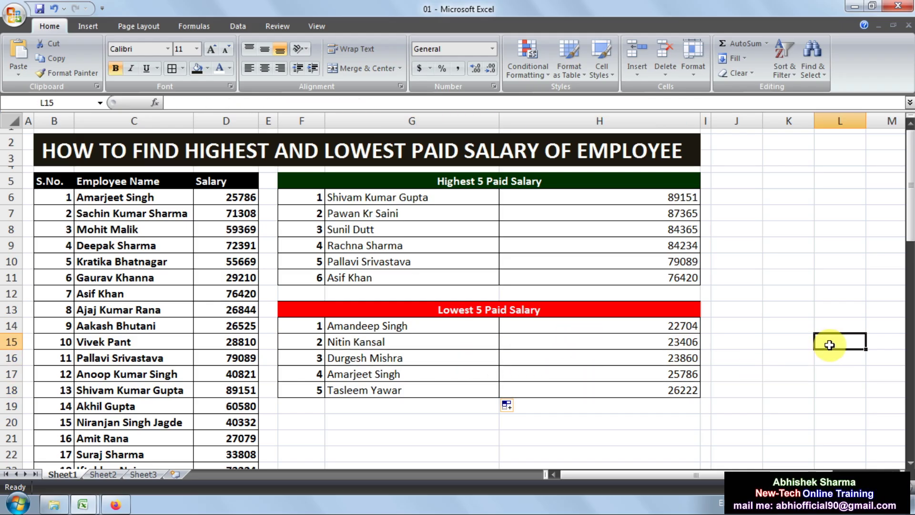